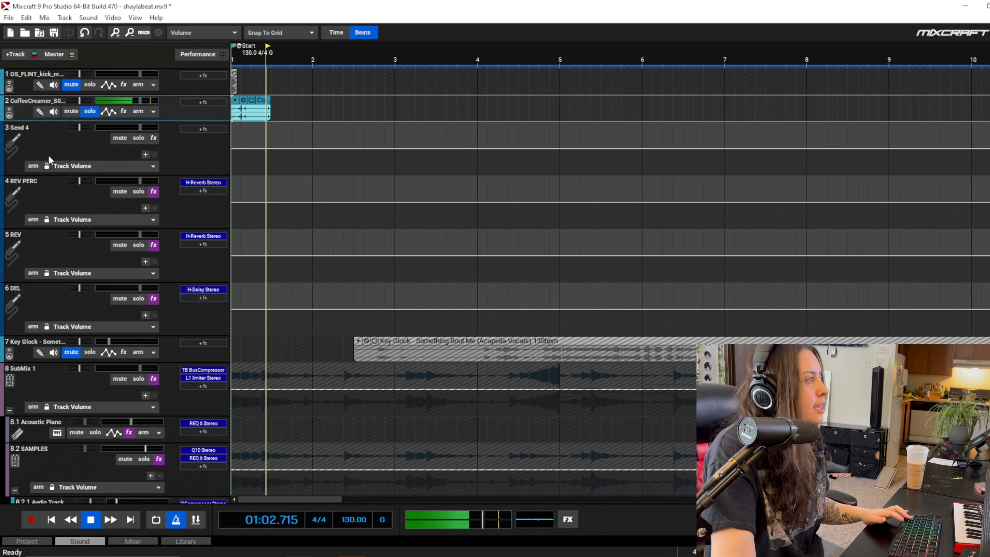
Step: Stop playback, take the CoffeeCreamer track out of solo and mute it
key("space")
left_click(90, 111)
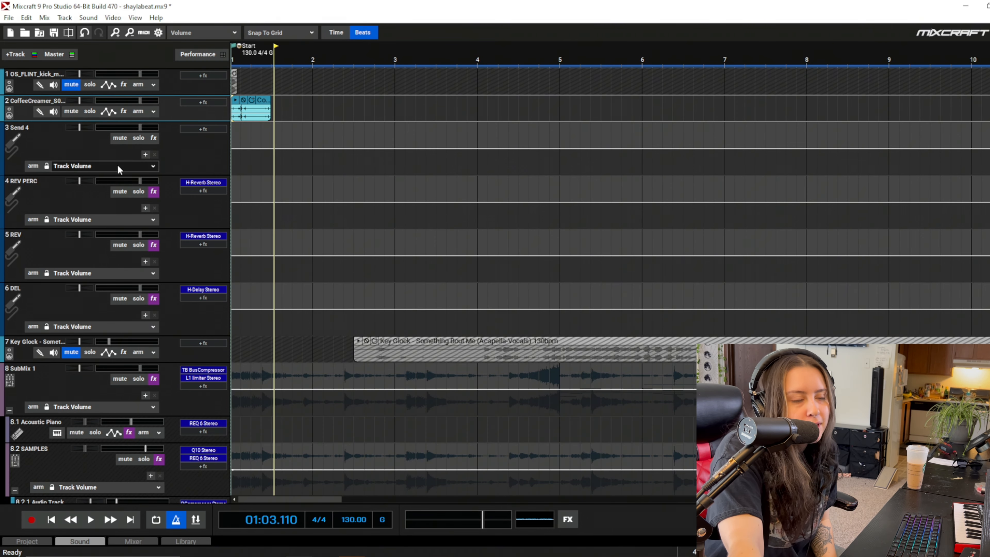
scroll(351, 234, "down", 2)
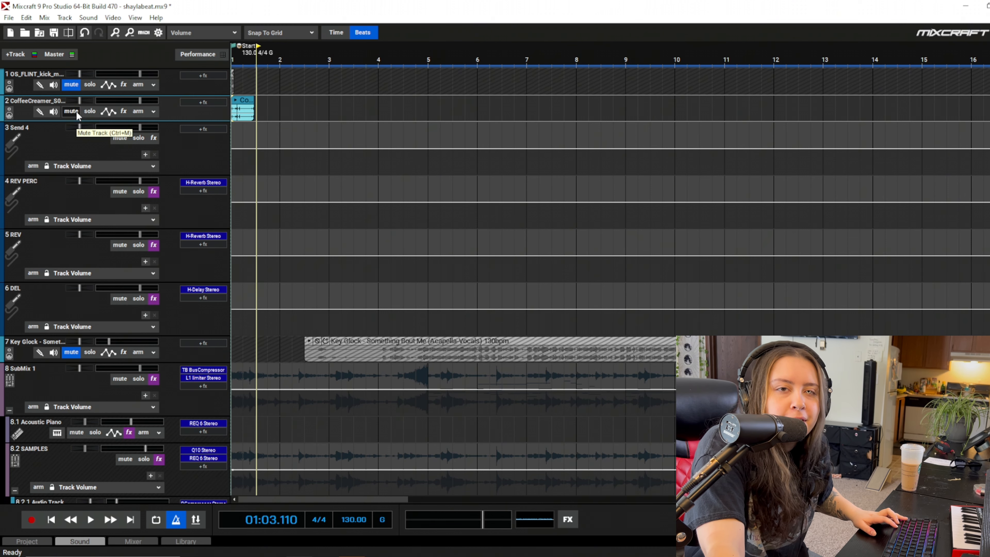
left_click(75, 111)
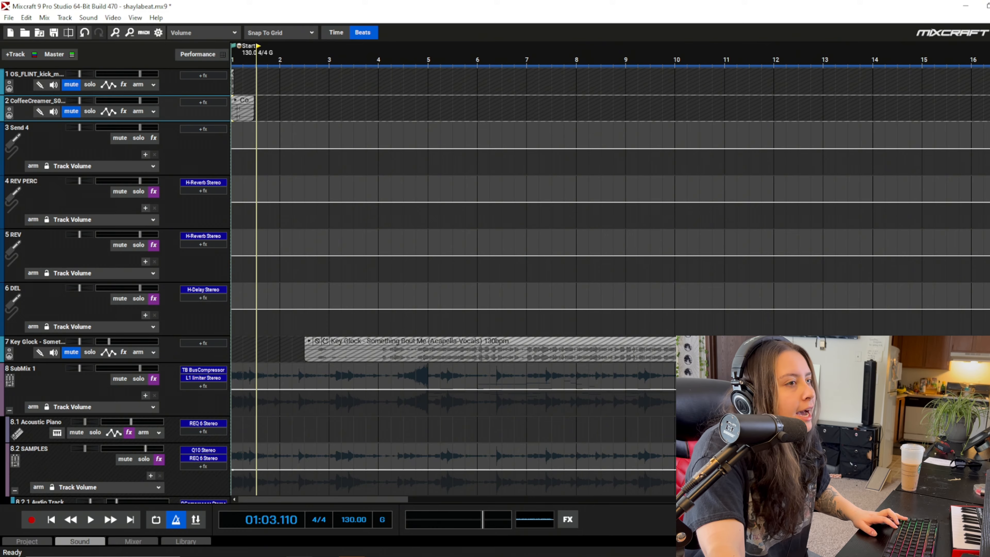
Step: Solo the SAMPLE 2 track and listen to it from the start of the project
scroll(452, 273, "down", 10)
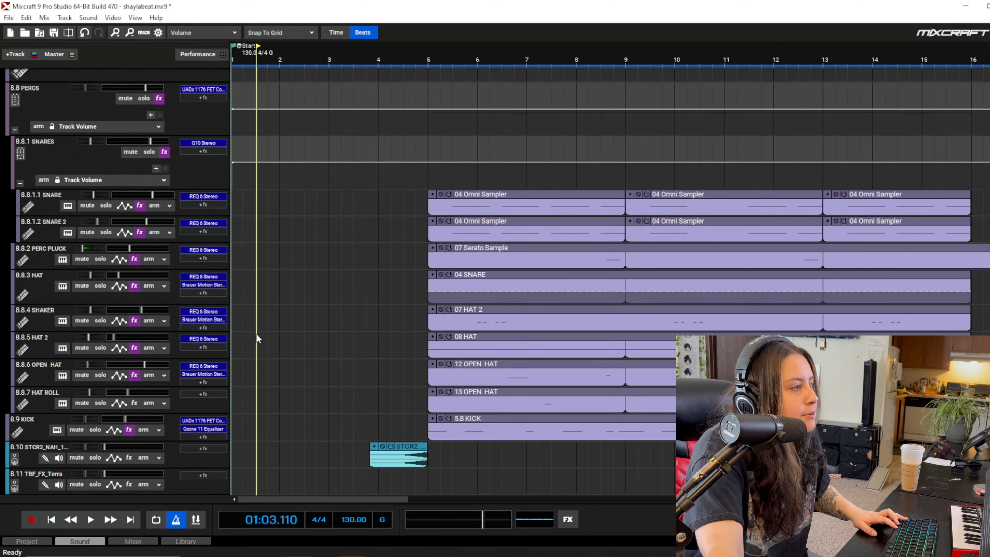
scroll(257, 339, "down", 2)
scroll(164, 313, "up", 8)
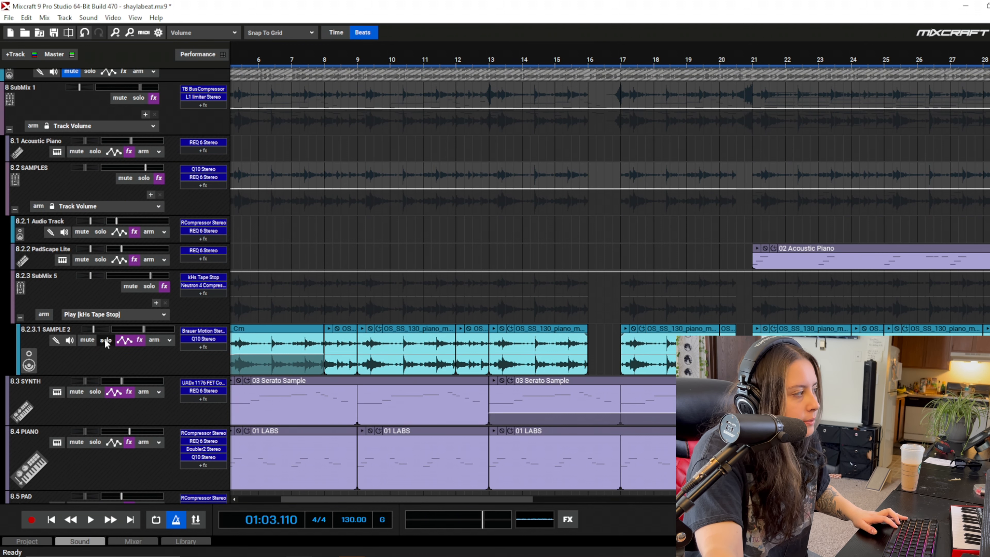
left_click(106, 344)
left_click(51, 519)
left_click(90, 520)
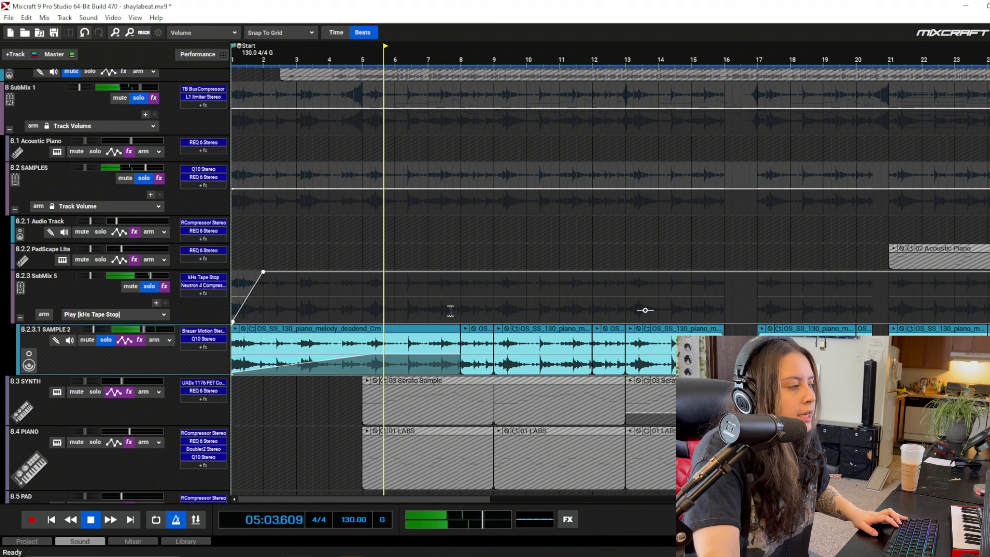
key("space")
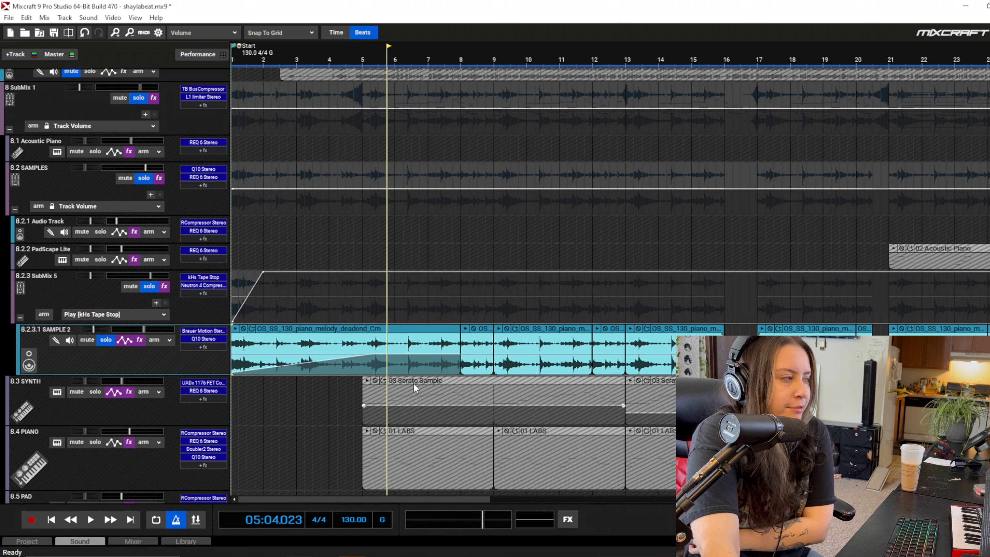
Step: Listen to the soloed SAMPLE 2 track from bar 7 and again from bar 9
scroll(333, 282, "down", 1)
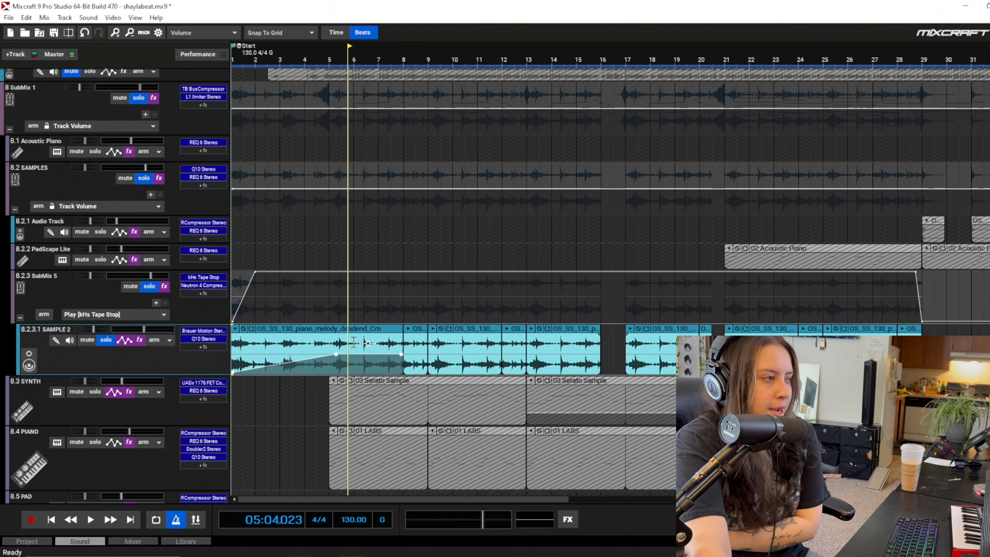
left_click(387, 302)
key("space")
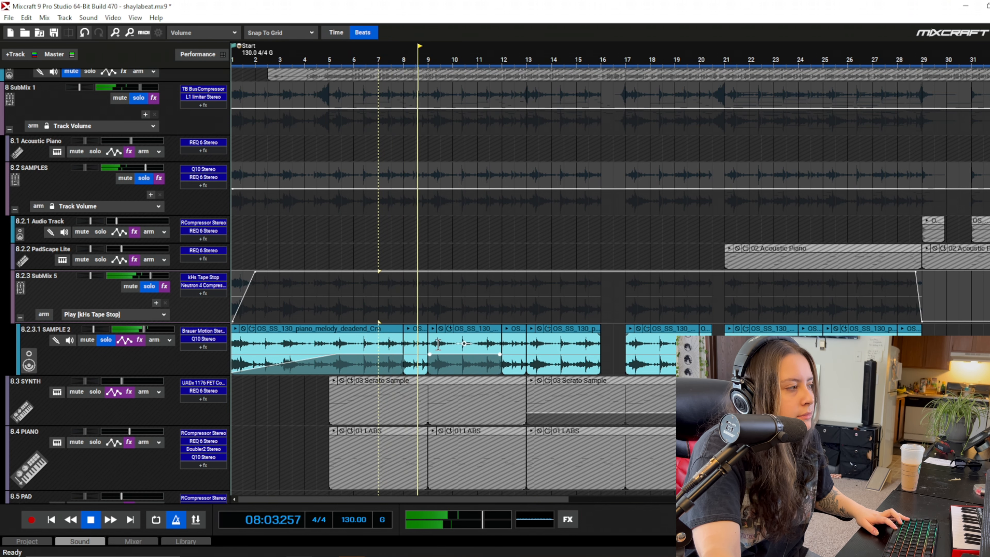
left_click(500, 315)
left_click(431, 313)
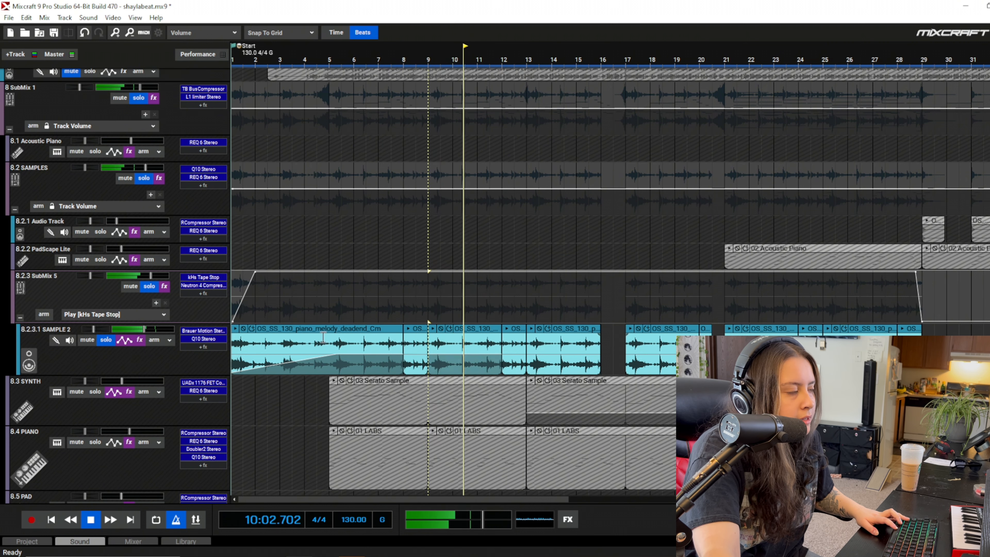
key("space")
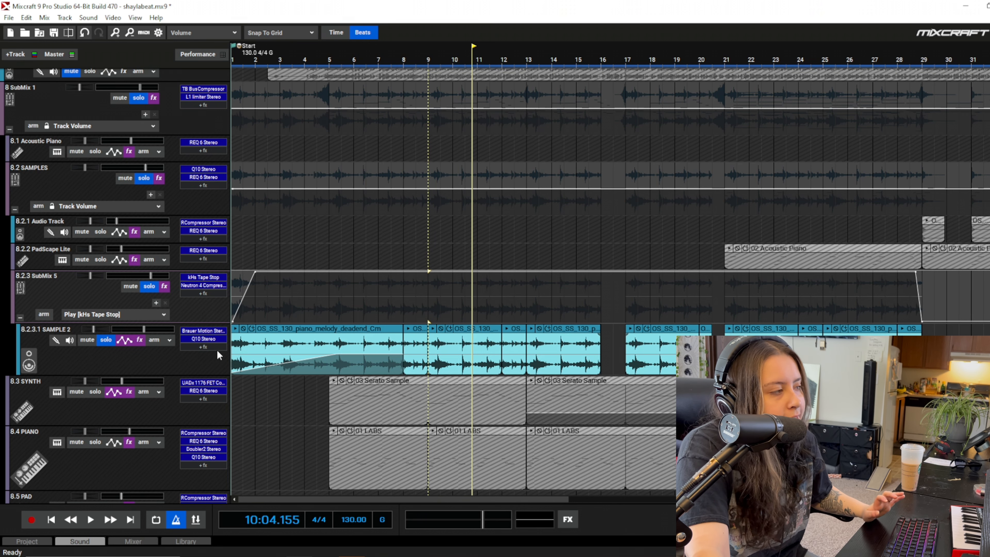
Step: Replay the SAMPLE 2 track from the middle of bar 2 and take it out of solo
left_click(270, 314)
key("space")
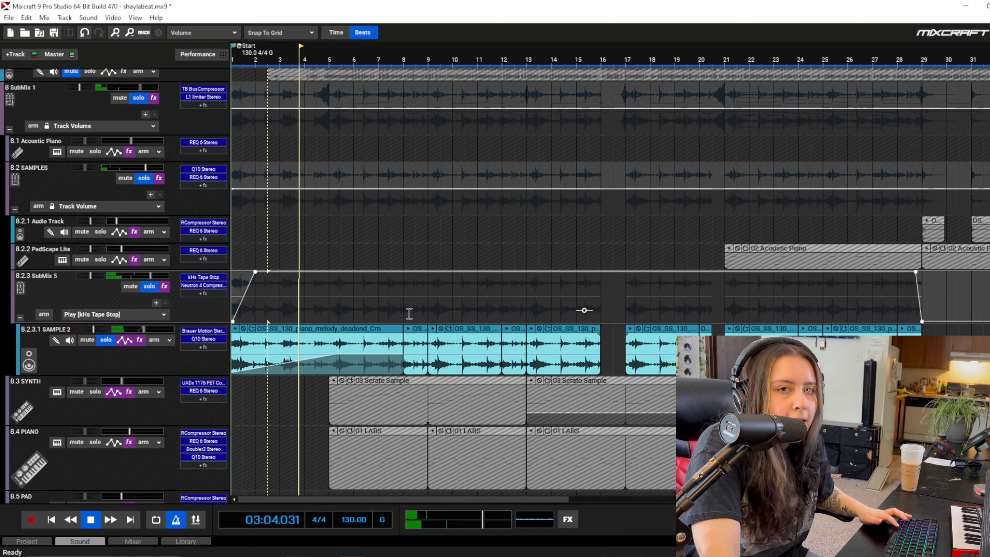
key("space")
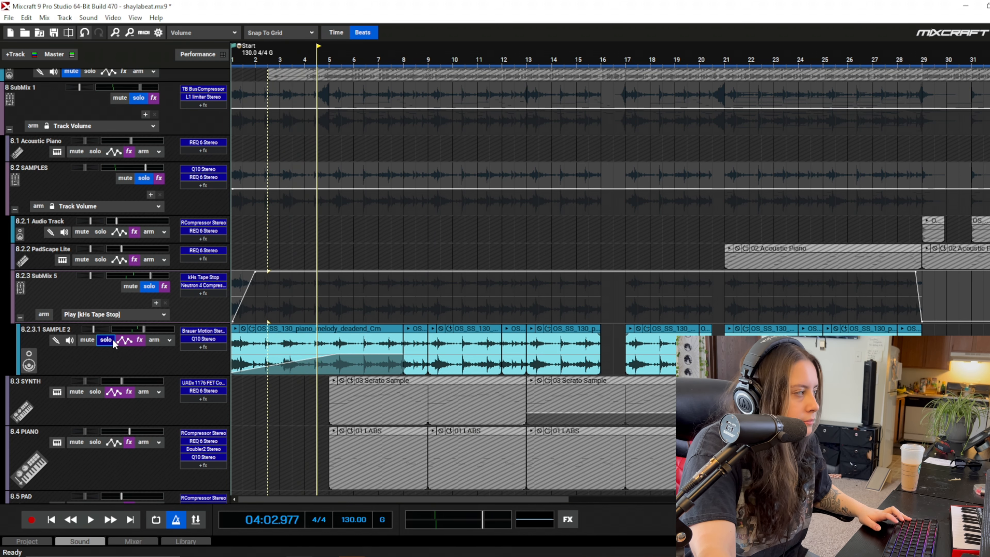
left_click(105, 339)
Step: Audition the KICK track in solo from bar 4, end its solo and open its instrument settings
scroll(471, 368, "down", 1)
scroll(360, 287, "down", 2)
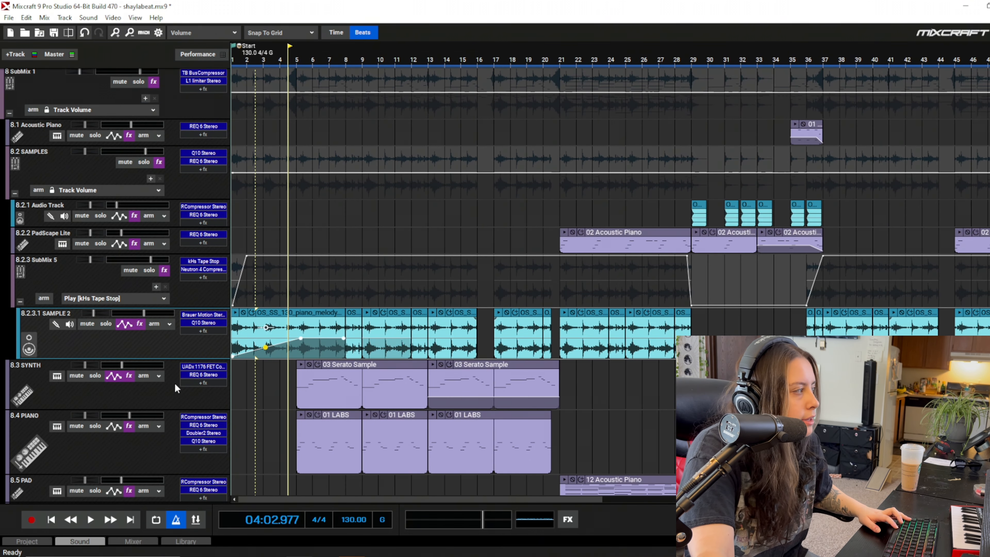
scroll(506, 281, "down", 10)
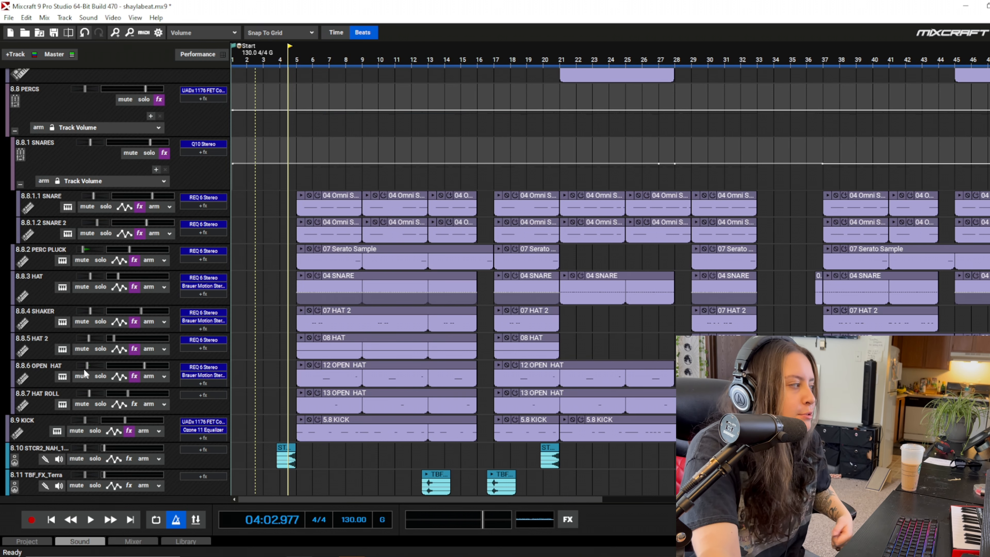
left_click(95, 430)
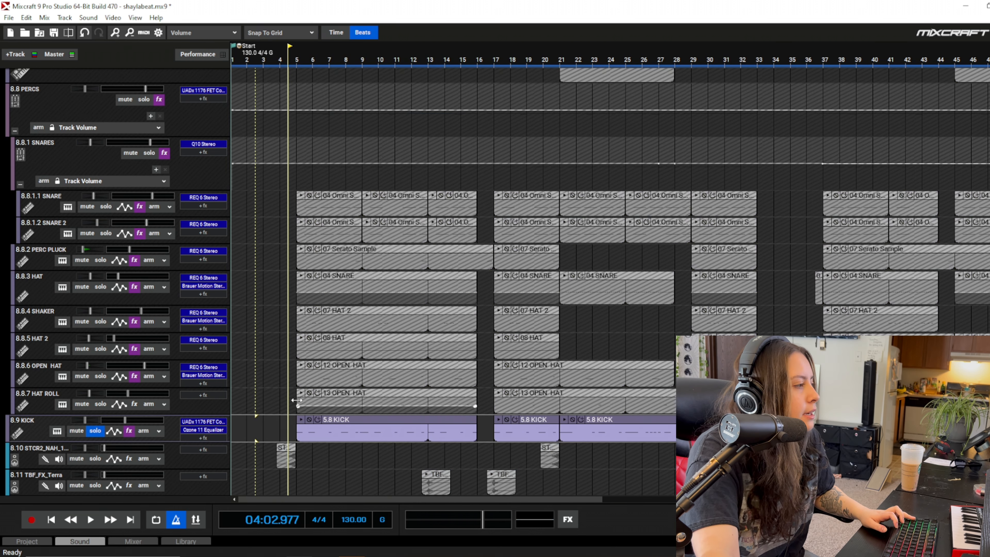
left_click(286, 400)
key("space")
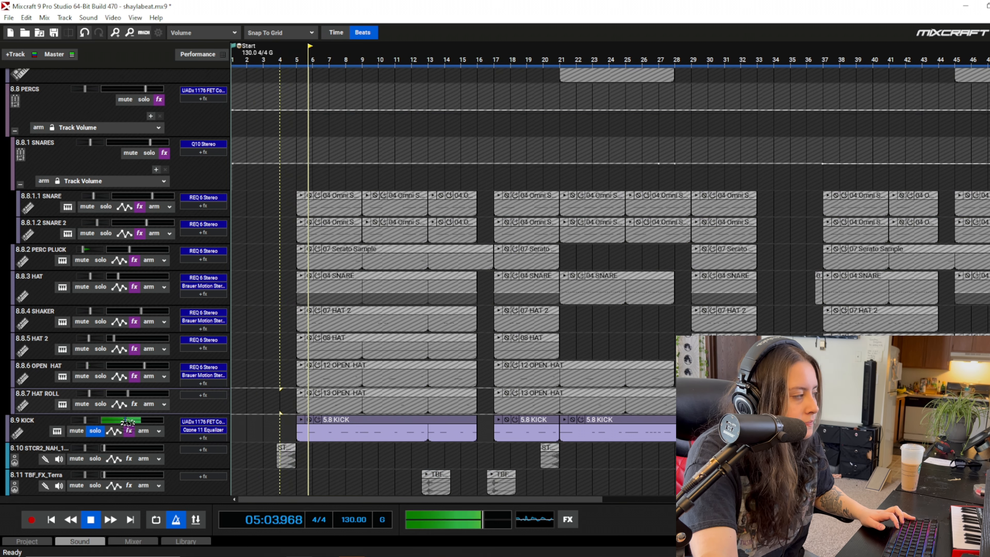
mouse_move(126, 422)
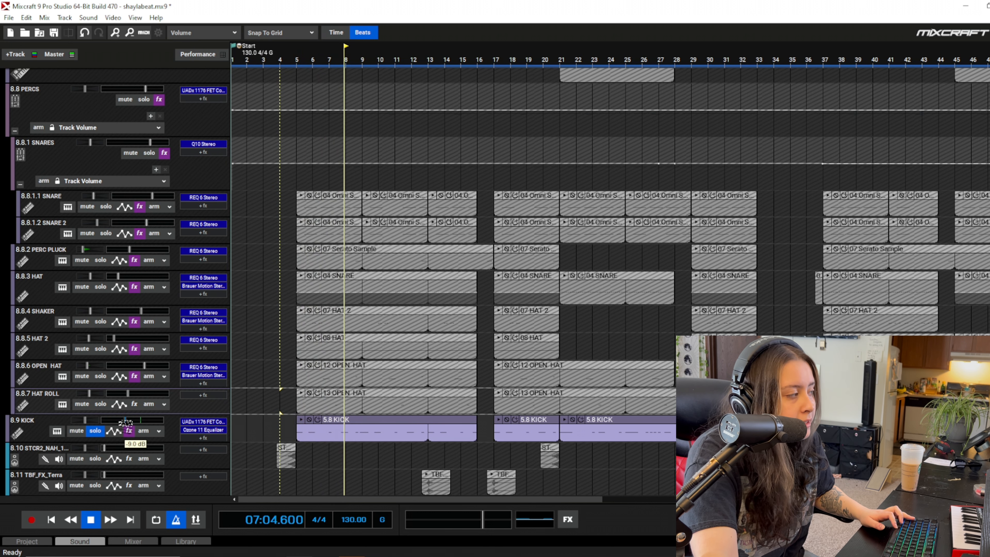
left_click(95, 431)
left_click(58, 431)
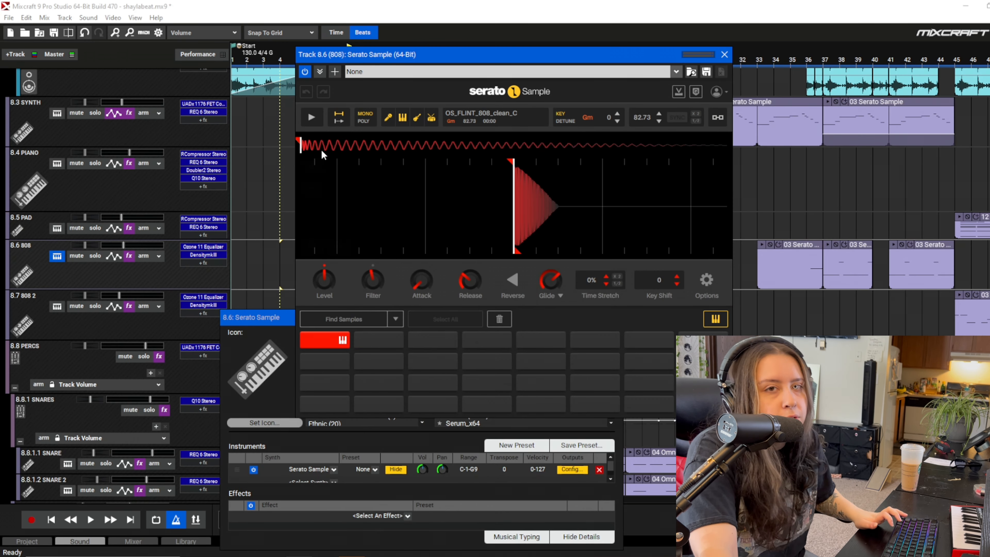
Step: Preview the OS_FLINT_808_clean_C sample in the 808 track's Serato Sample and close the instrument windows
left_click(315, 119)
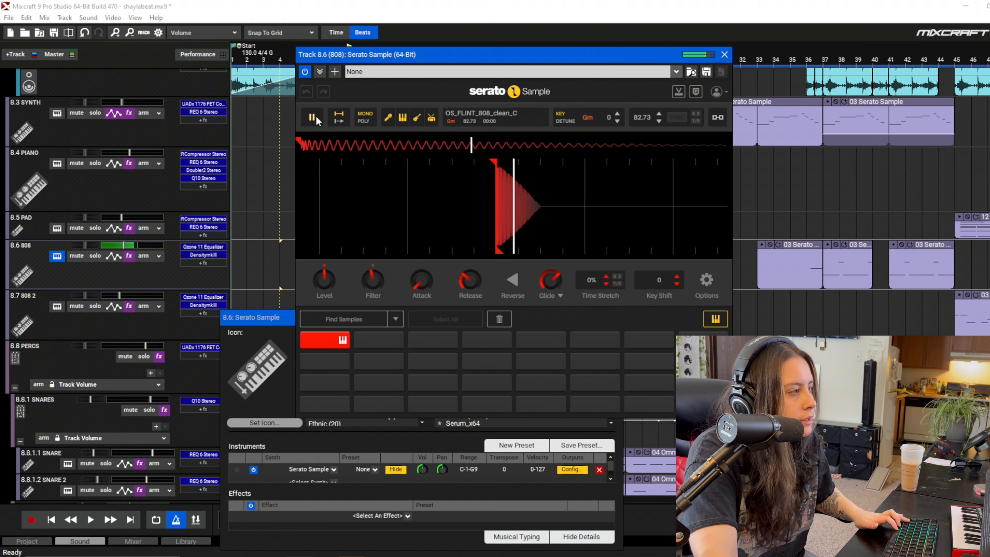
left_click(315, 118)
left_click(725, 54)
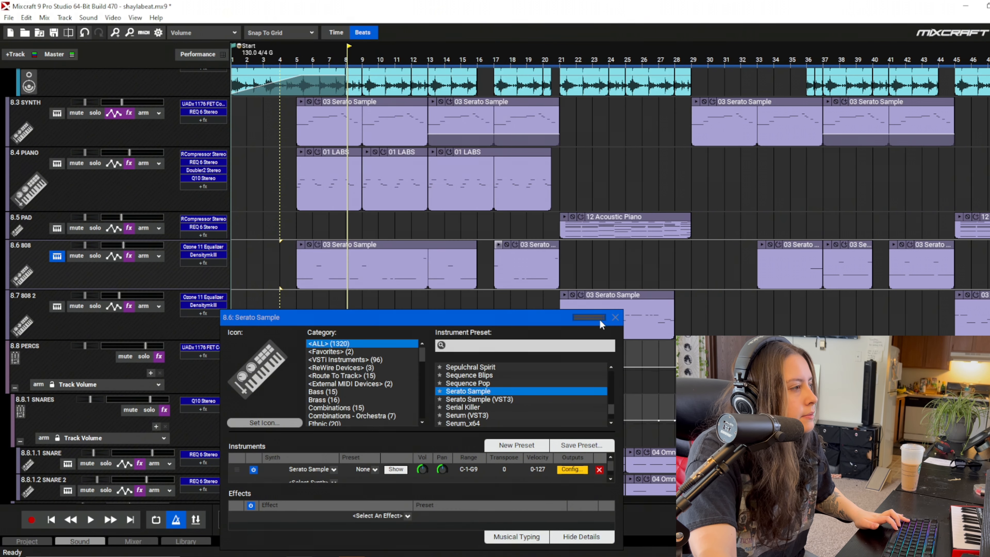
left_click(617, 317)
Step: Audition the 808 track in solo from bar 5, stop playback and end its solo
left_click(95, 256)
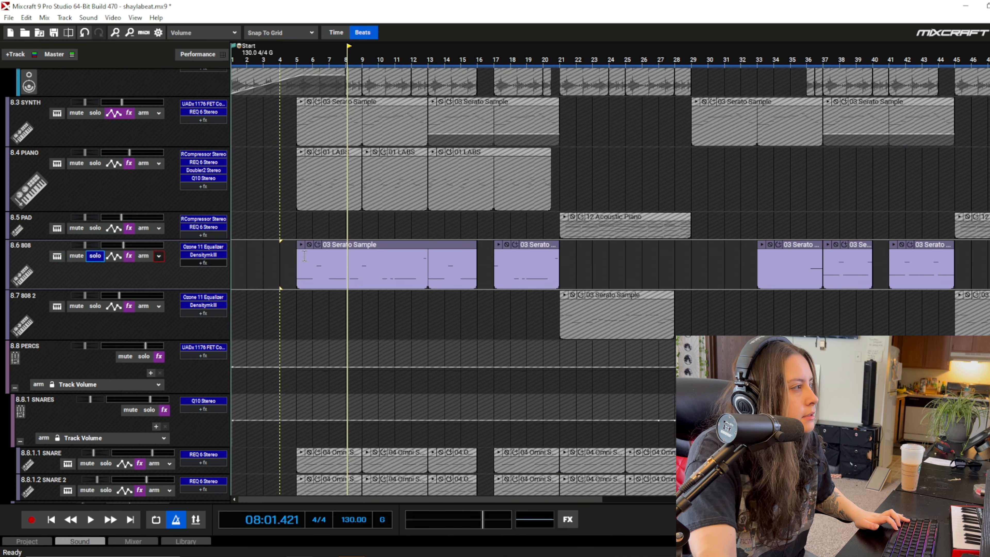
left_click(295, 229)
key("space")
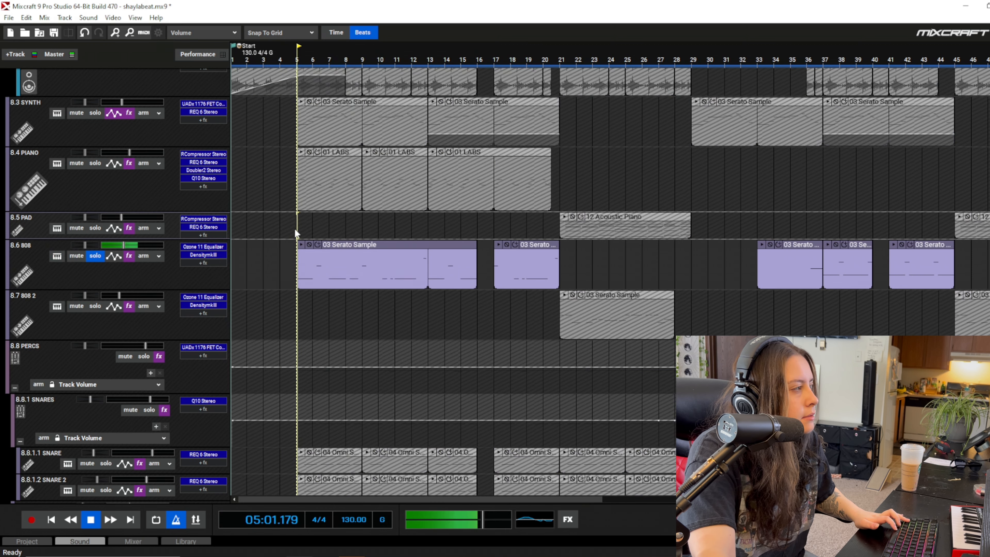
left_click(98, 257)
key("space")
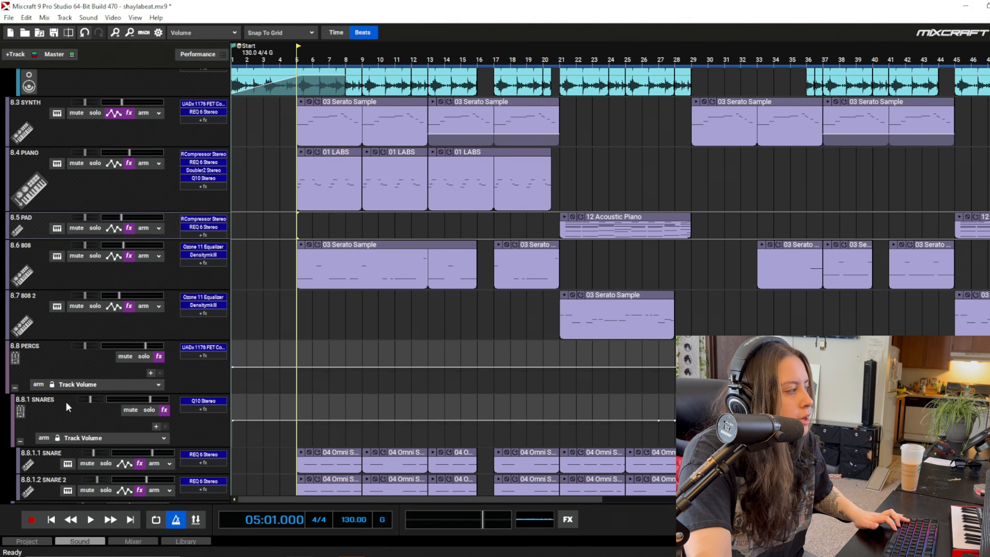
Step: Inspect the samples loaded in the HAT track's Omni Sampler and close the instrument windows
scroll(65, 402, "down", 2)
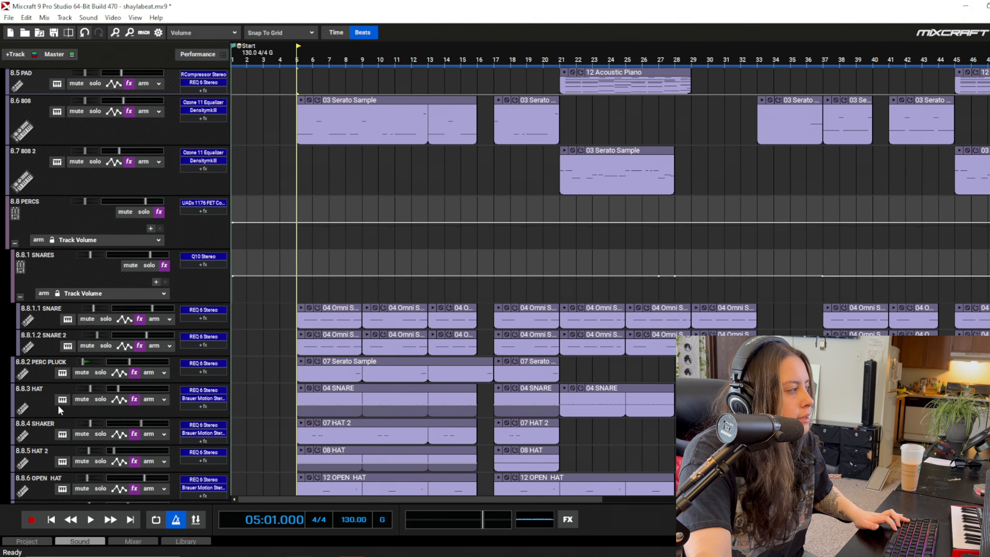
scroll(58, 405, "down", 2)
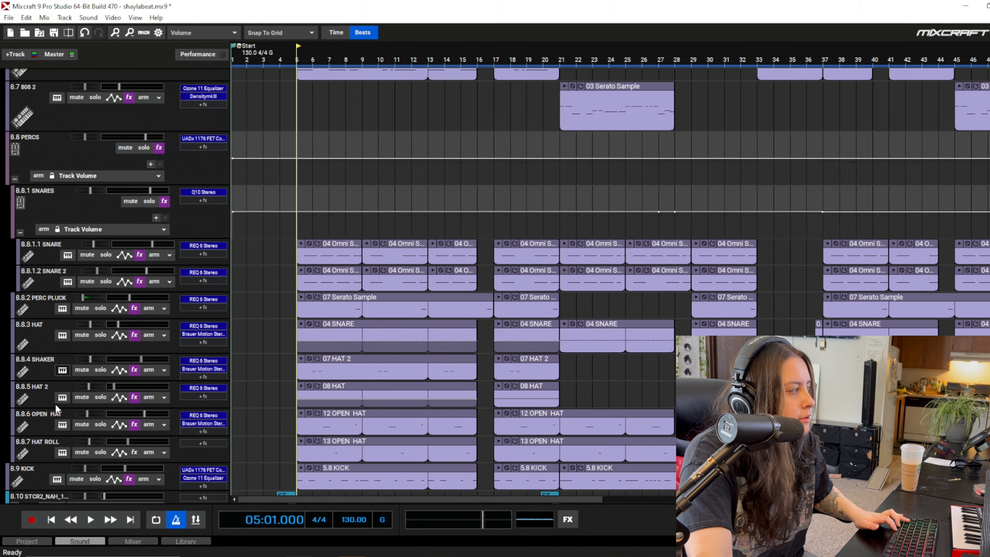
left_click(62, 335)
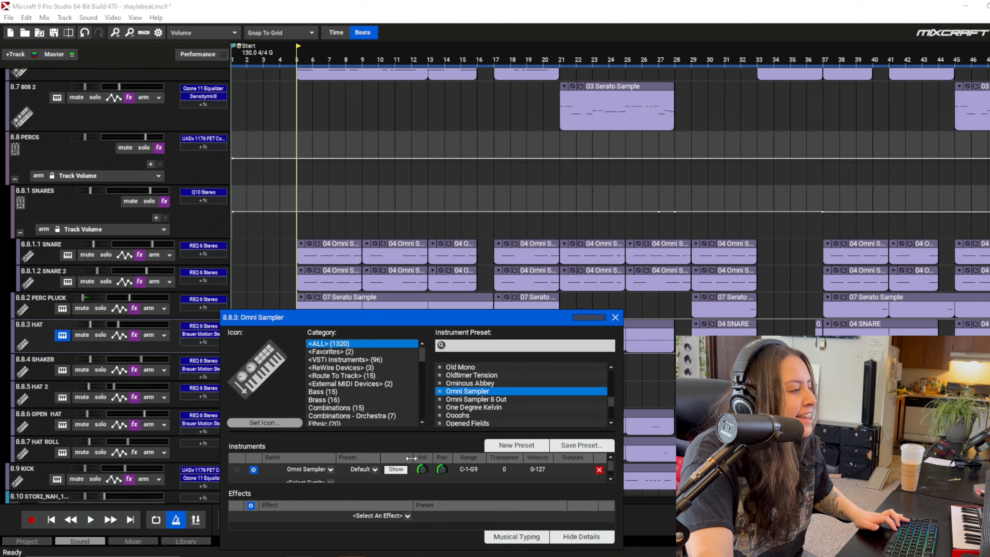
left_click(396, 469)
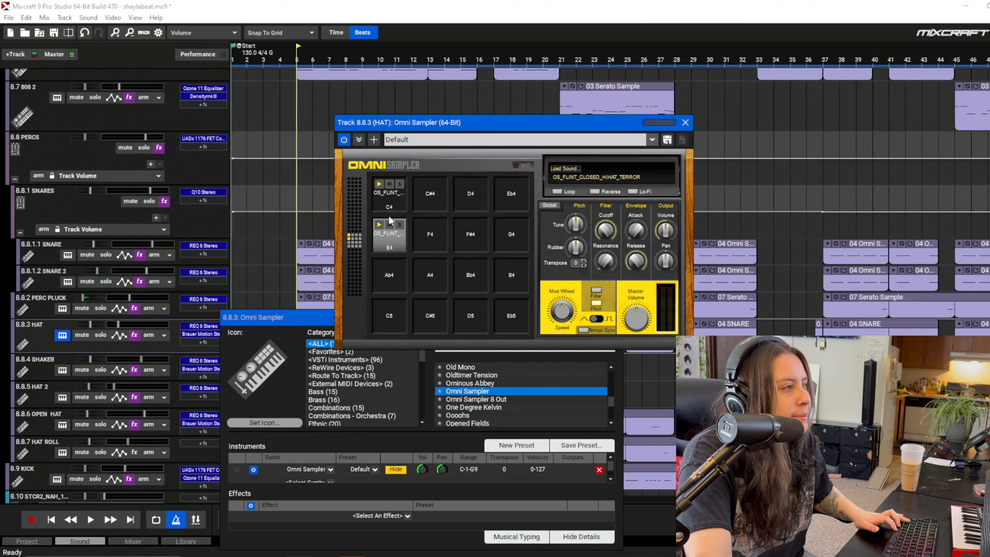
left_click(62, 335)
Step: Audition the HAT track in solo from bar 5, end its solo and stop playback
left_click(99, 335)
key("space")
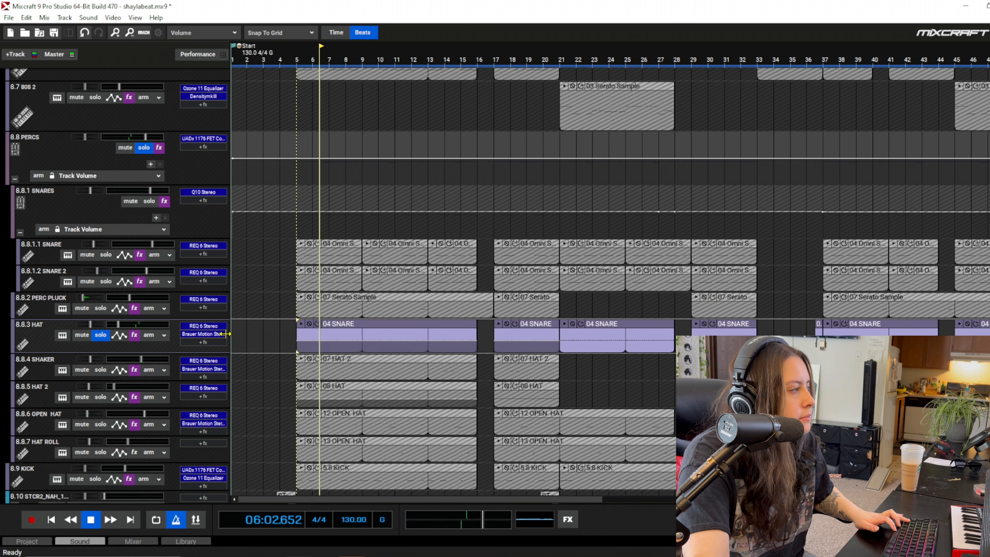
left_click(100, 335)
key("space")
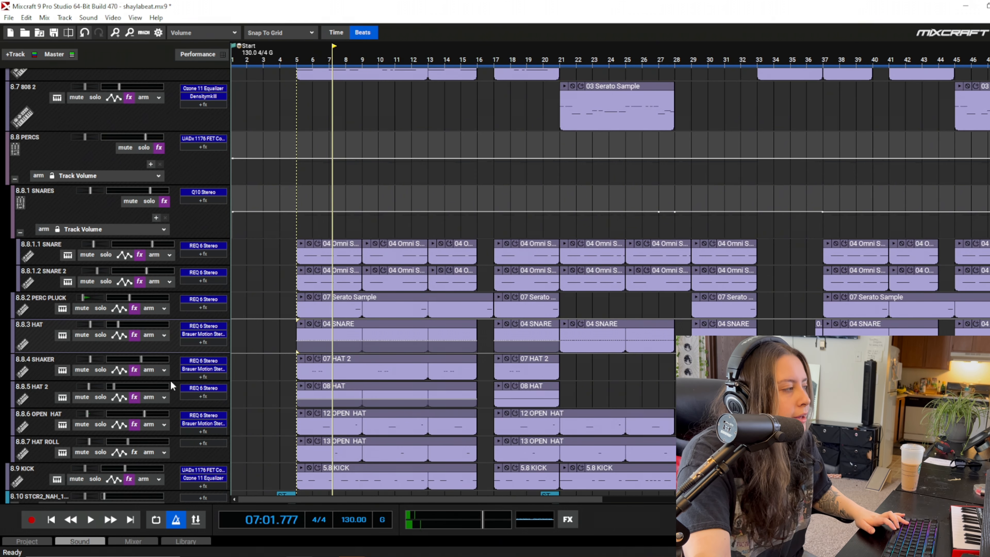
Step: Check the SHAKER track's REQ 6 equalizer curve and play the full beat from bar 5
left_click(204, 361)
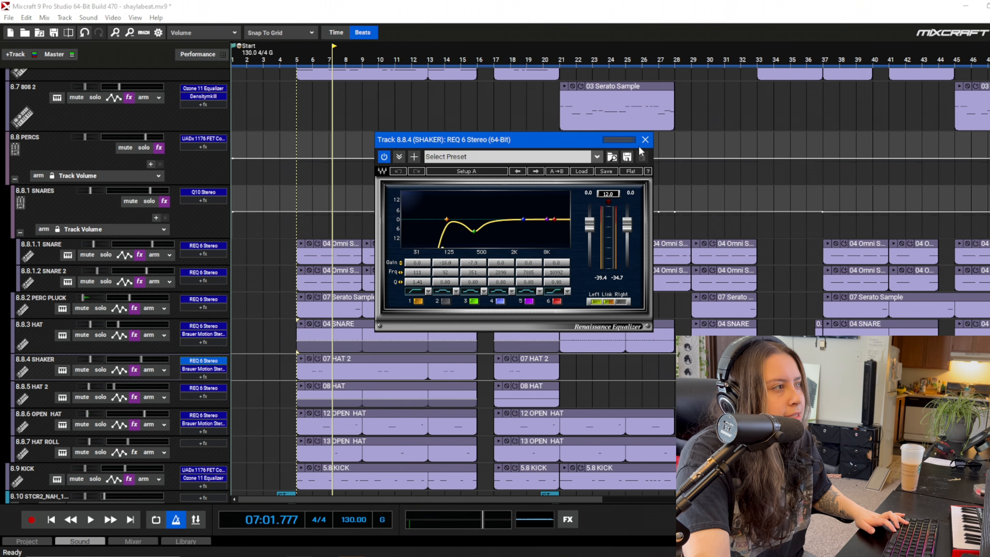
left_click(644, 141)
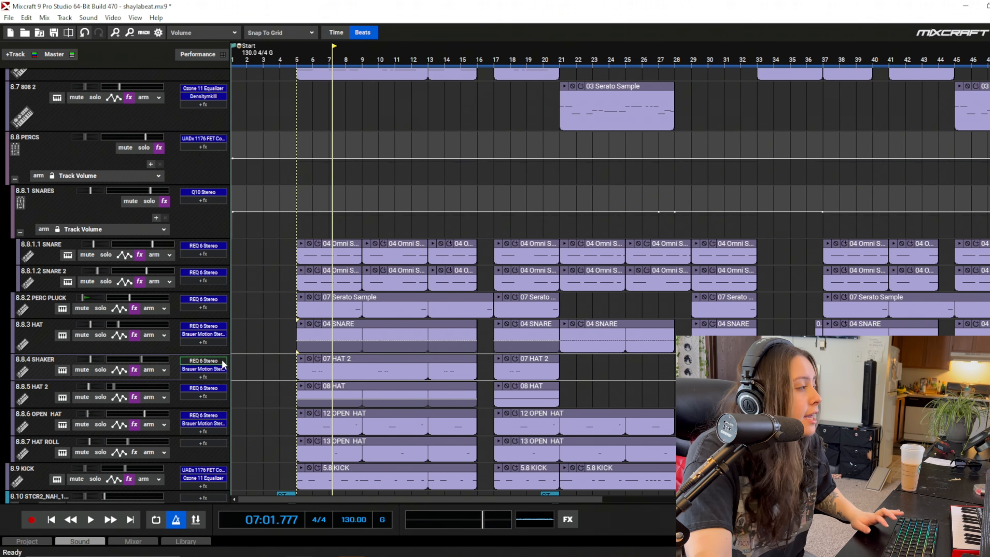
left_click(291, 324)
key("space")
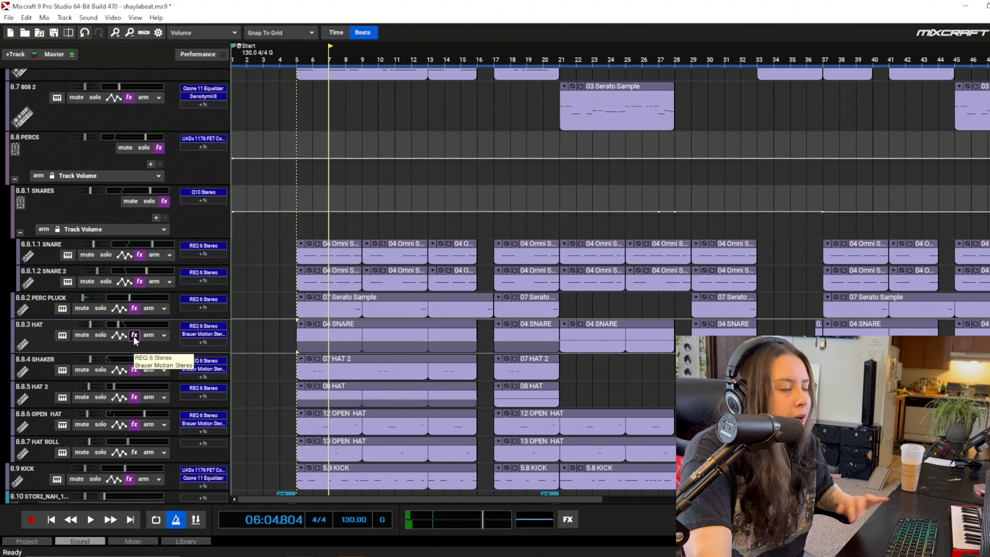
key("space")
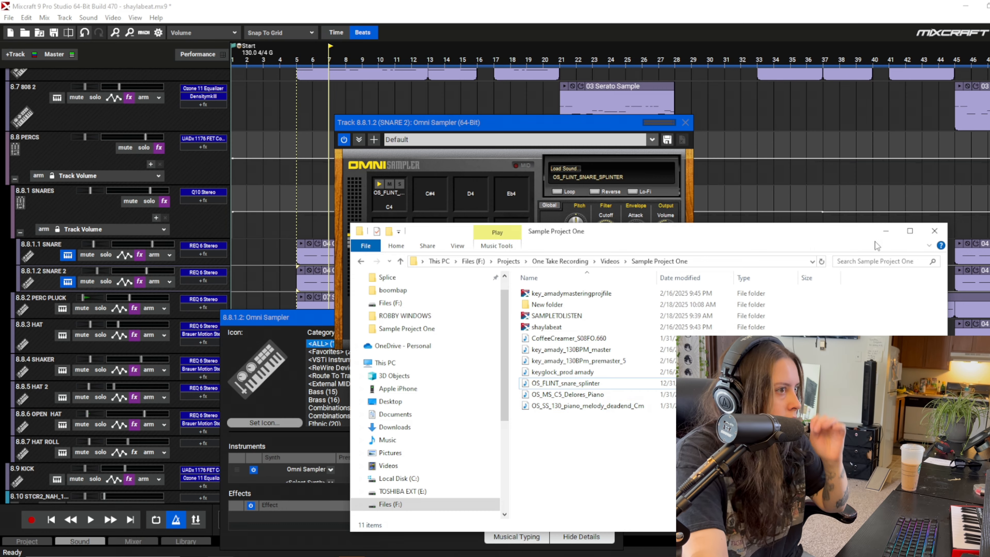
Step: Put away the sample folder, close the SNARE 2 sampler and instrument windows, and place the playhead at bar 4
left_click(886, 231)
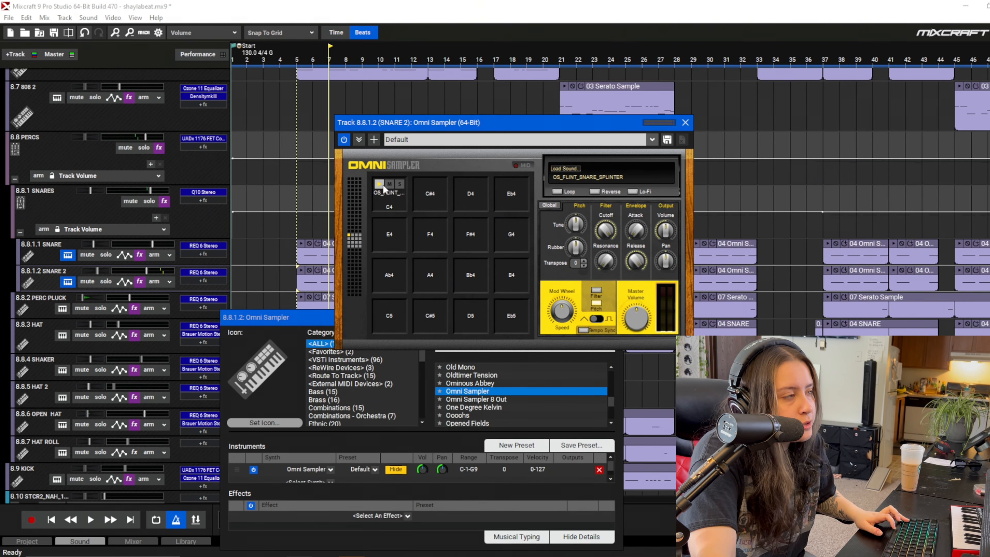
left_click(686, 123)
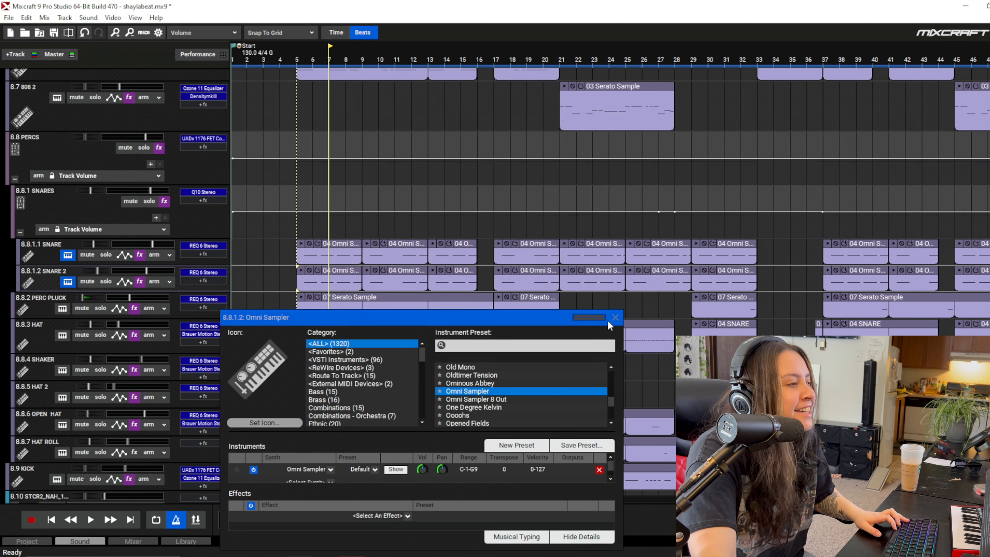
left_click(616, 318)
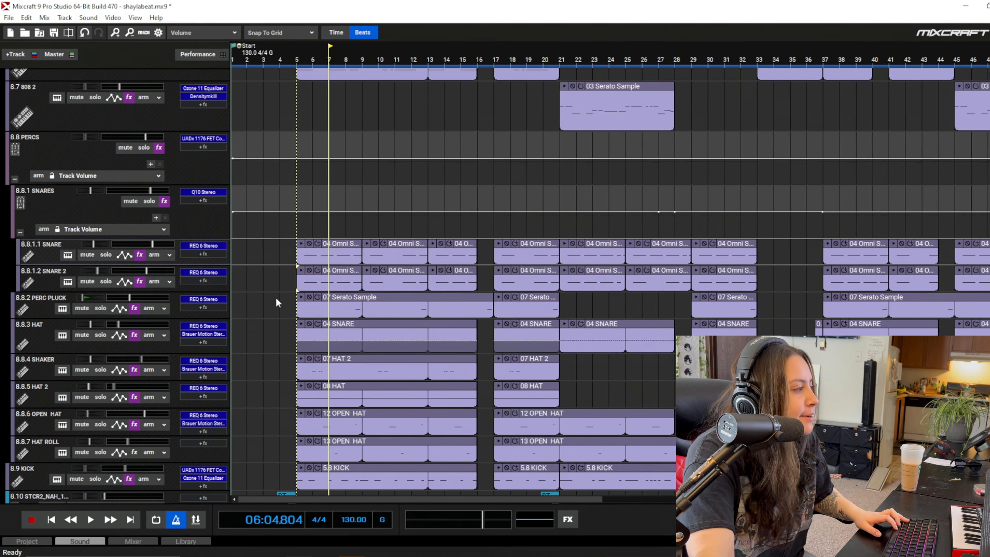
left_click(287, 299)
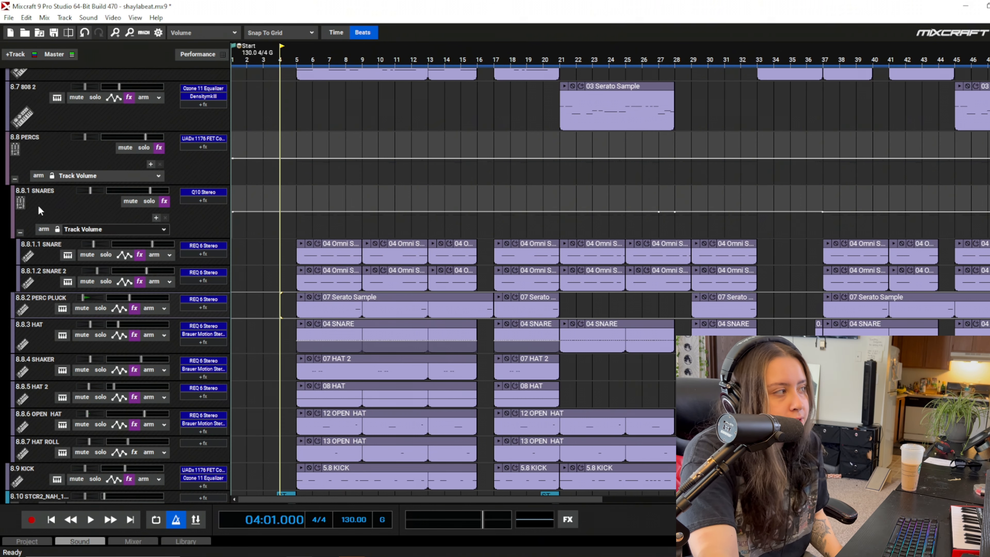
Step: Check the REQ 6 equalizer curves on the SNARE and SNARE 2 tracks and audition the SNARES submix in solo from bar 4
left_click(196, 245)
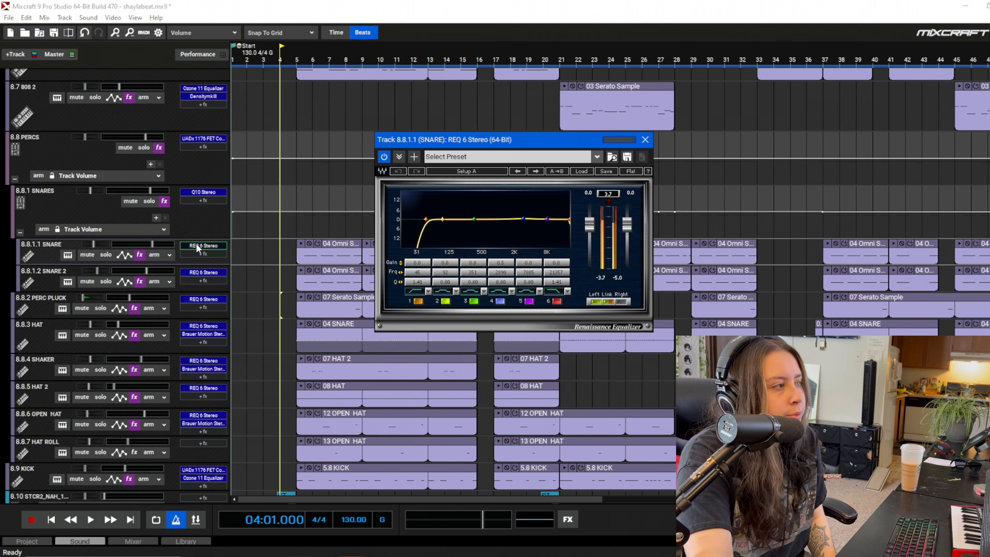
left_click(645, 140)
left_click(203, 272)
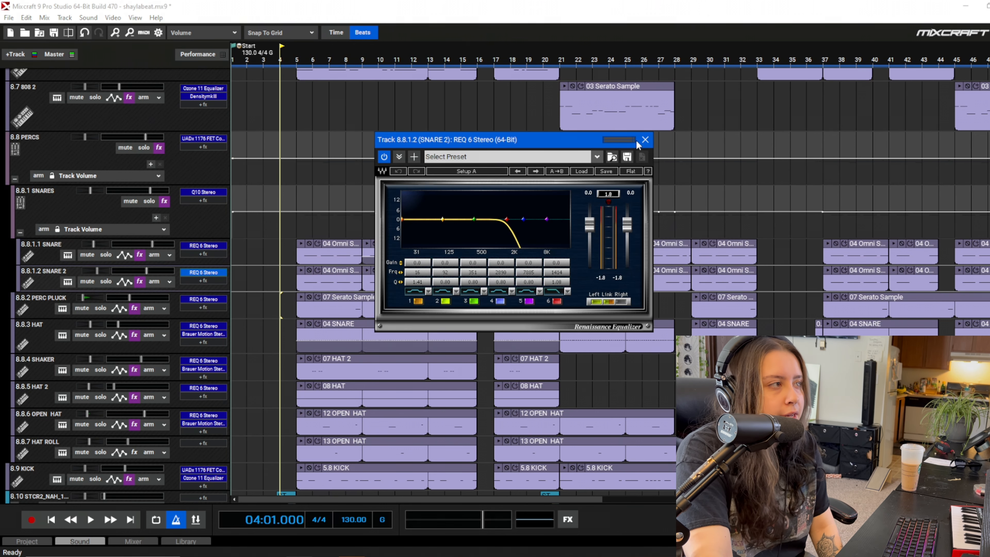
left_click(646, 140)
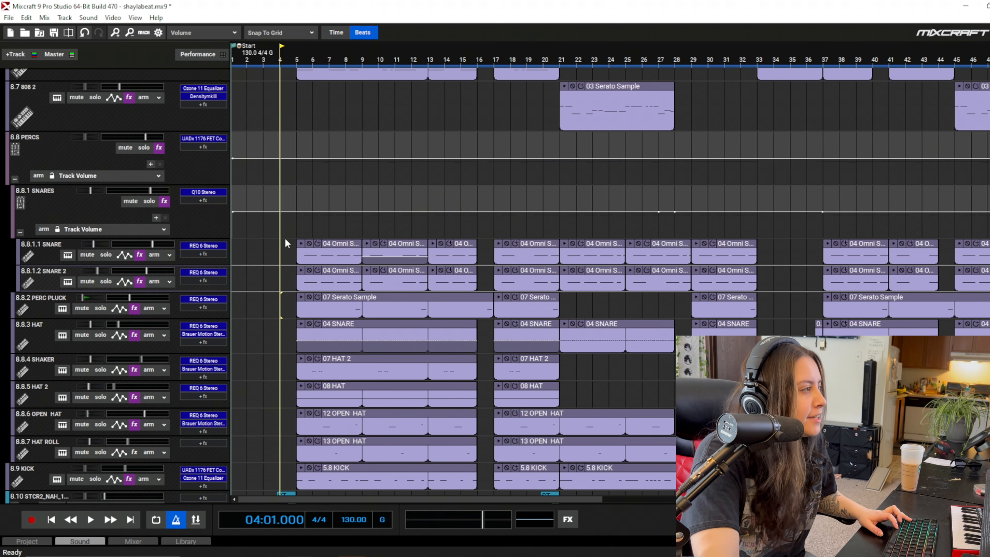
key("space")
left_click(151, 203)
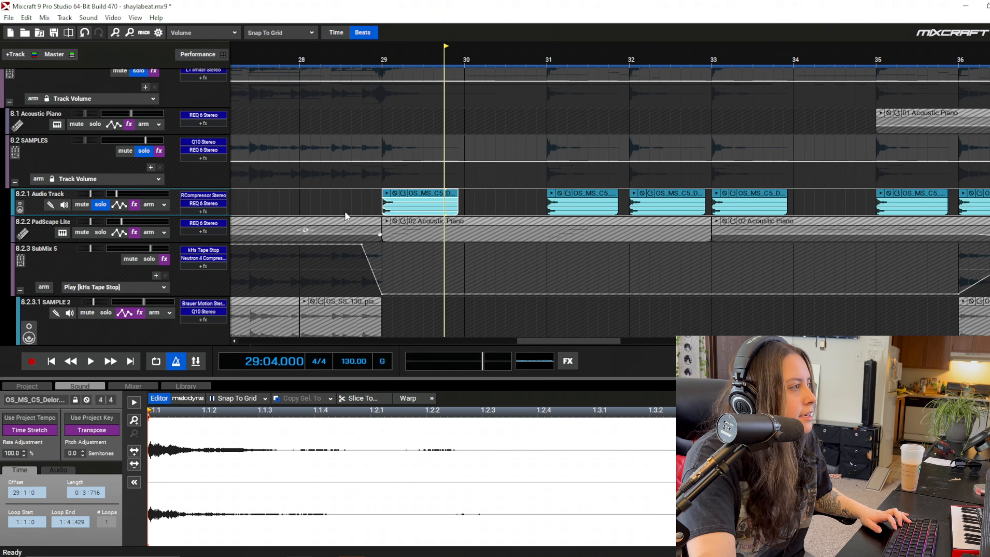
Step: Audition the soloed Audio Track's piano clips from just before bar 29 and stop playback
left_click(351, 194)
key("space")
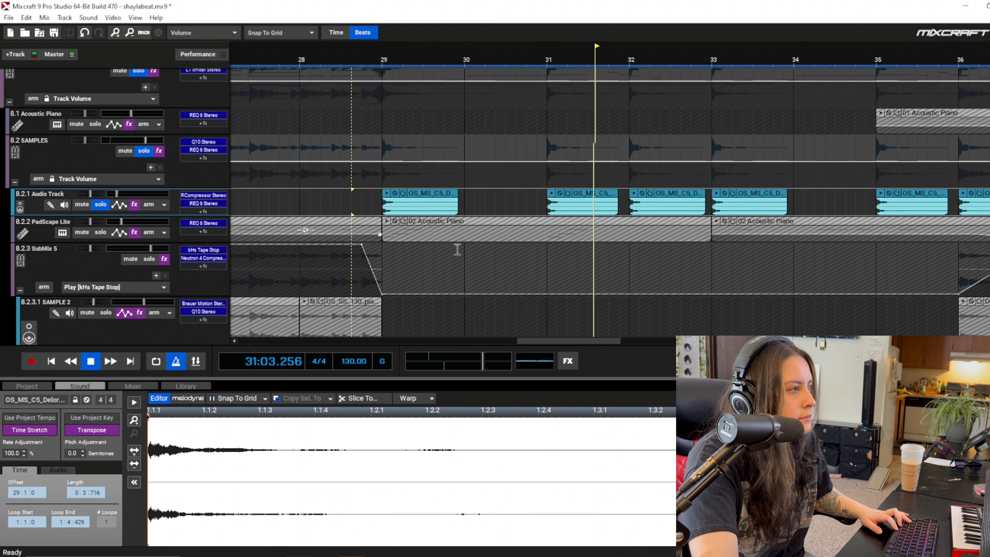
key("space")
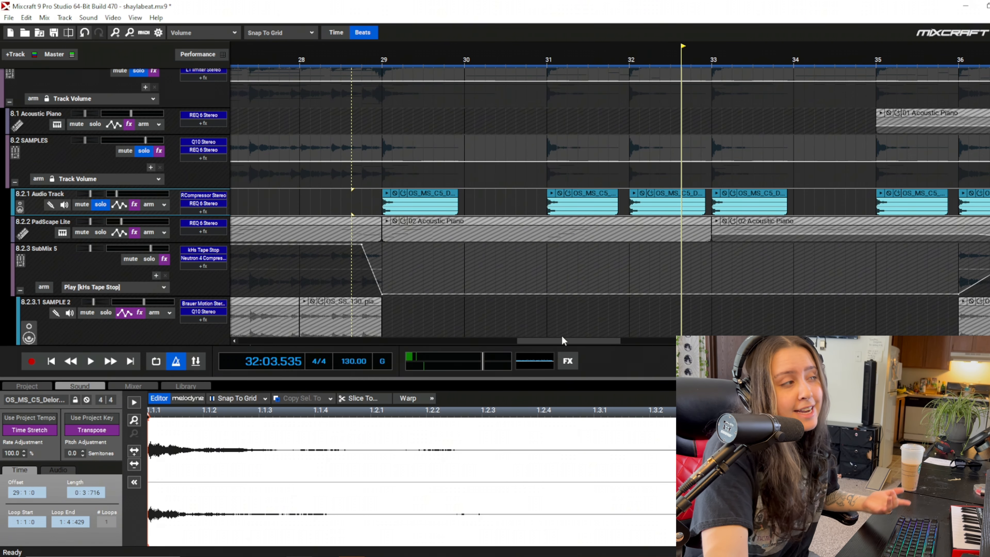
Step: Compare the pitch adjustments of the Audio Track's OS_MS_C5 piano clips at bars 29, 31, 32 and 33
left_click(593, 200)
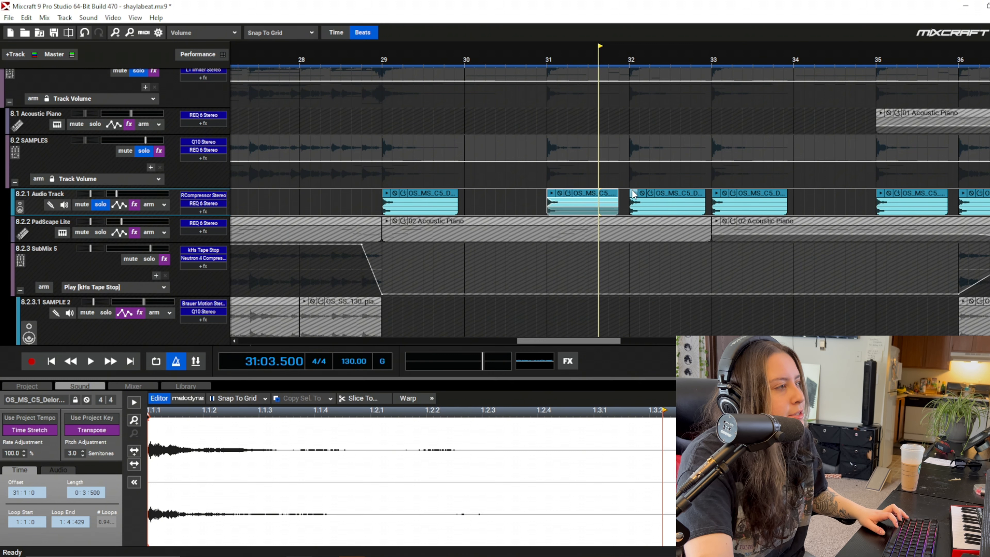
left_click(423, 196)
left_click(590, 201)
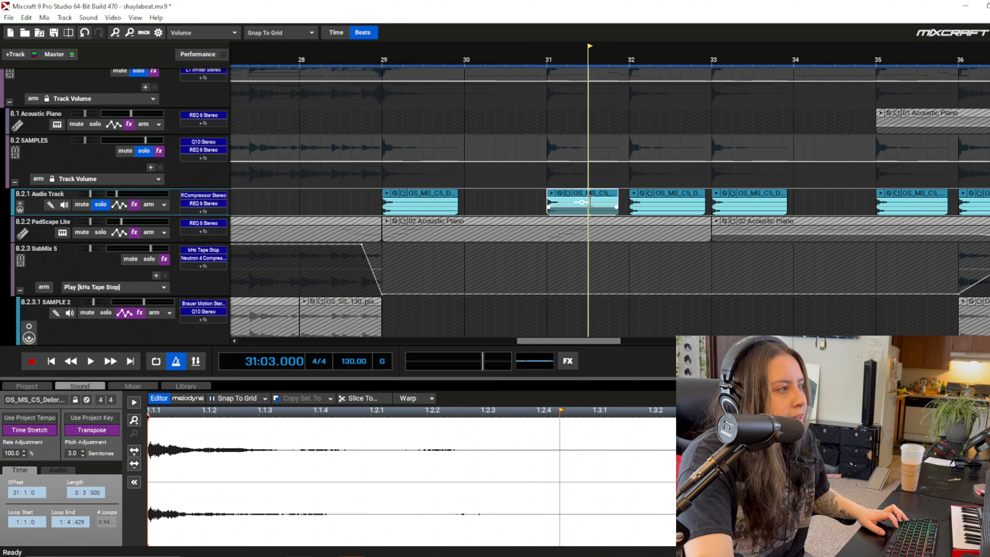
left_click(692, 194)
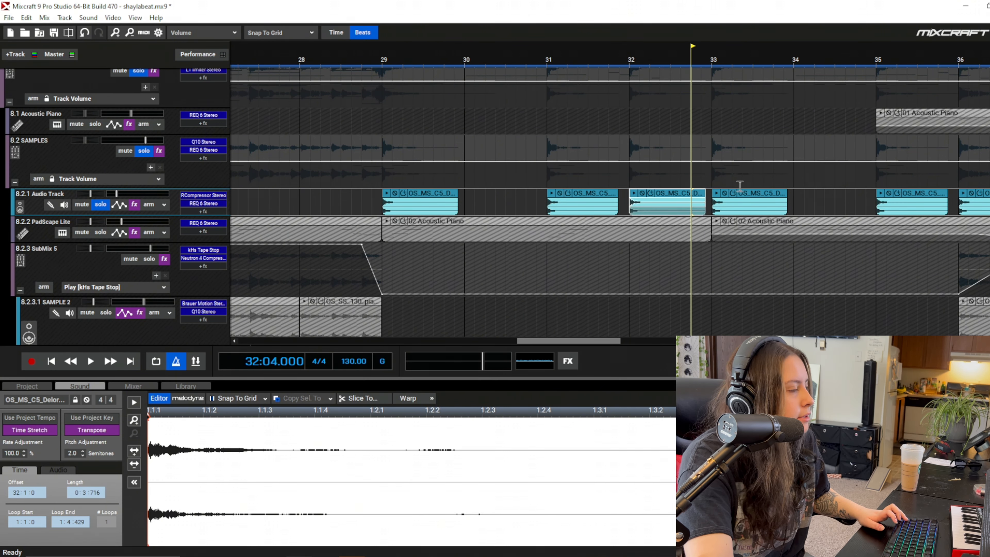
left_click(774, 201)
Step: Play the passage from just before bar 29 with all tracks unsoloed and collapse the clip editor
scroll(773, 201, "down", 2)
key("space")
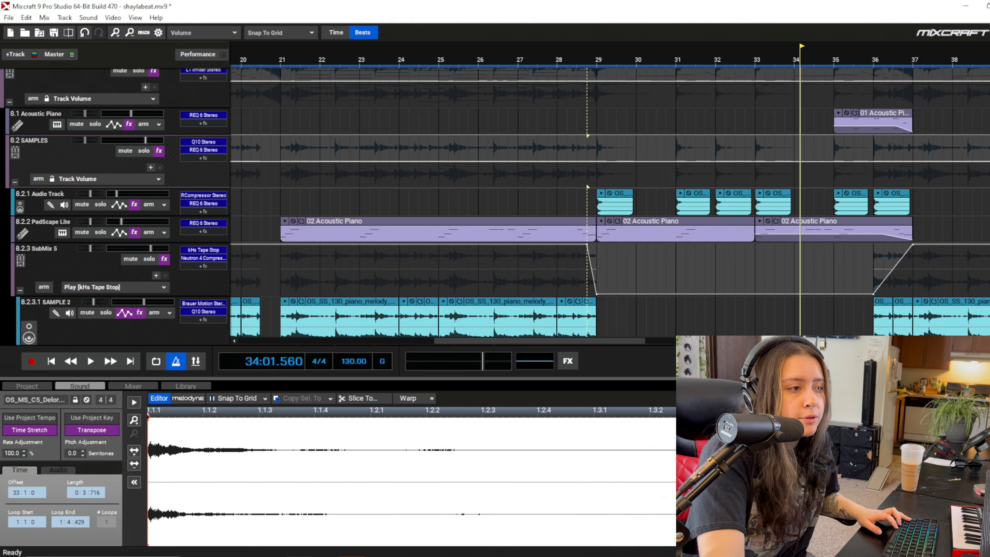
left_click_drag(774, 378, 774, 537)
Step: Play the beat from bar 5, audition the HAT ROLL track in solo and end its solo
scroll(622, 481, "down", 3)
scroll(618, 390, "down", 5)
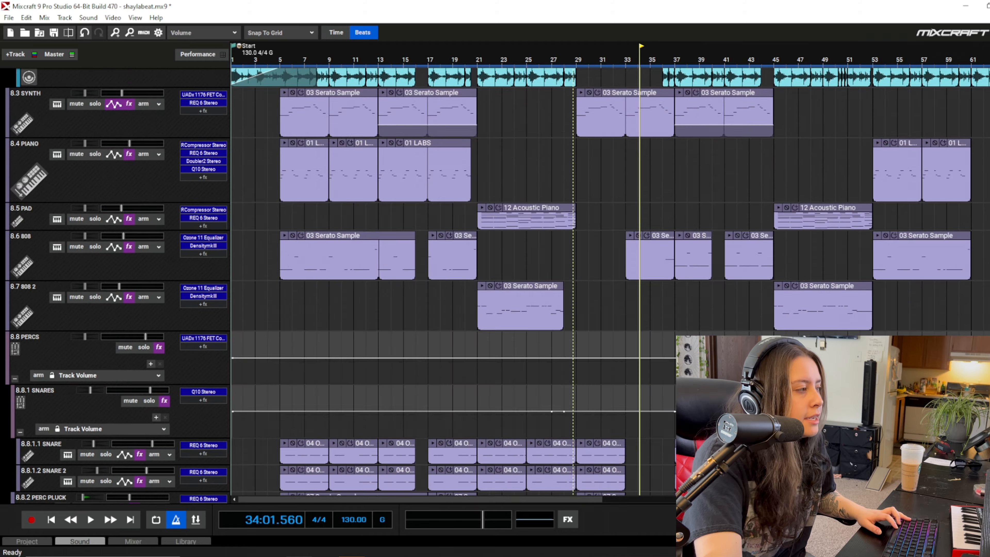
scroll(618, 390, "down", 2)
scroll(452, 285, "down", 5)
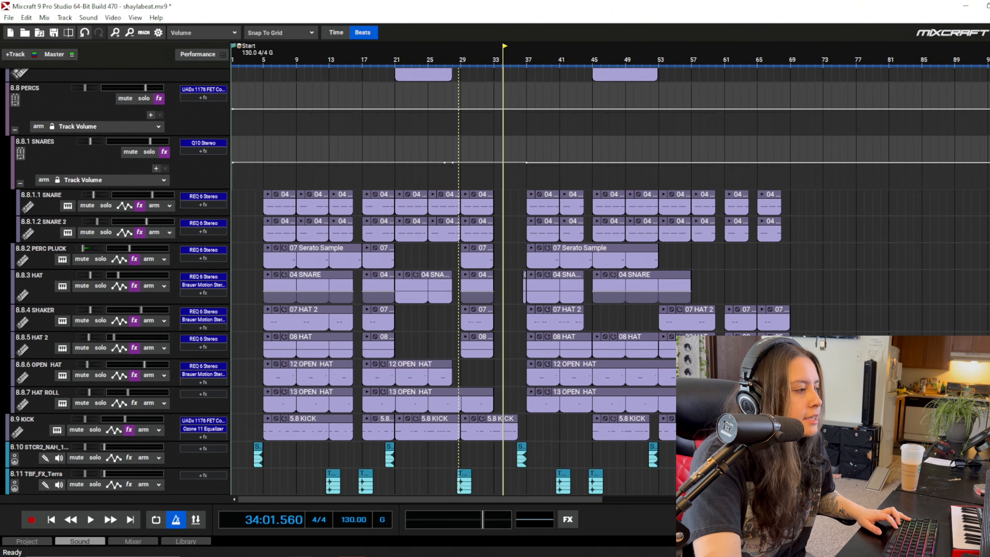
left_click(260, 375)
key("space")
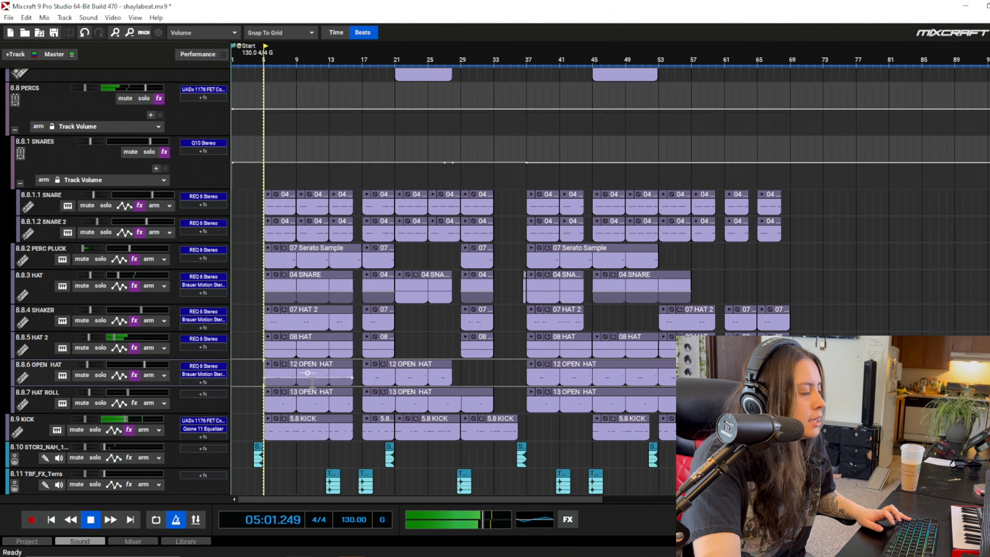
scroll(260, 376, "up", 1)
left_click(101, 403)
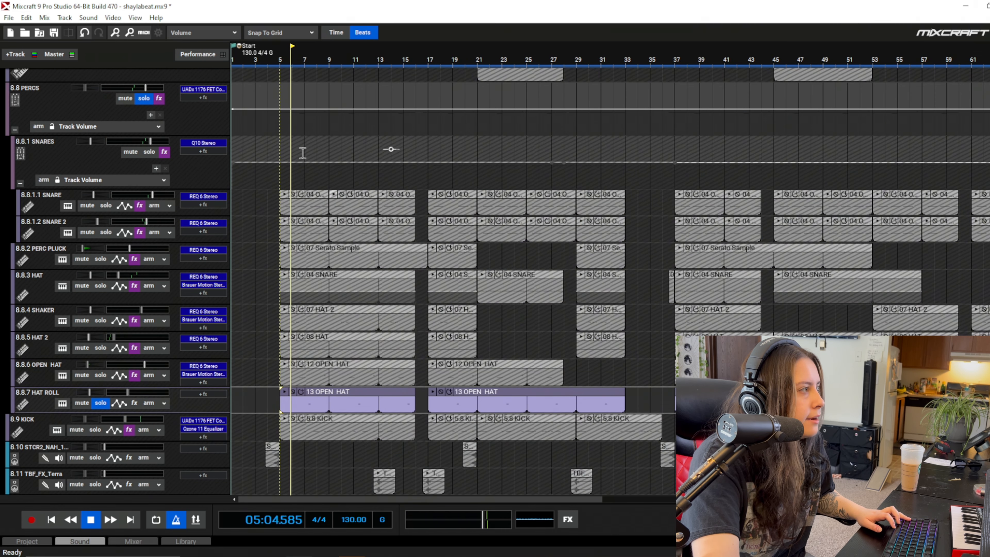
left_click(307, 176)
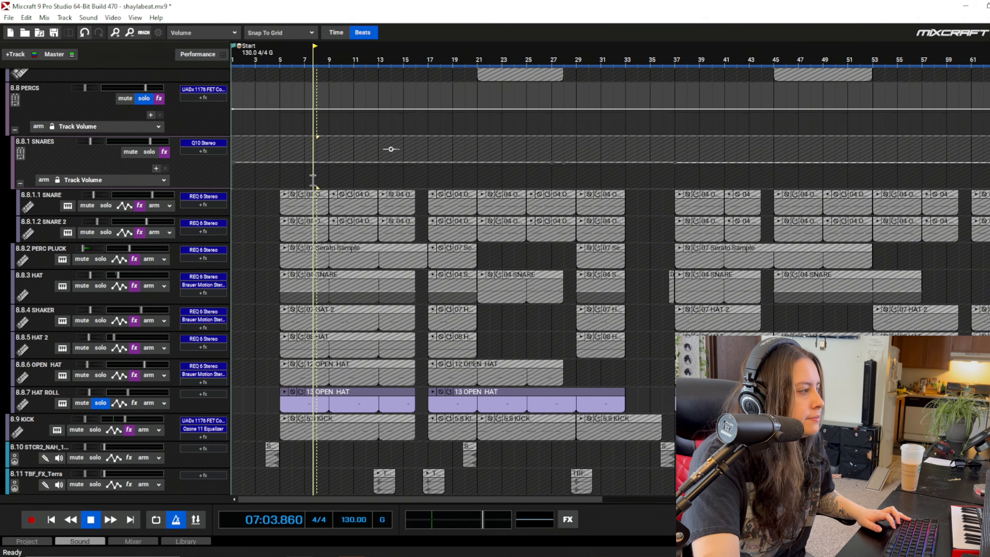
left_click(98, 403)
Step: Audition the OPEN HAT track in solo from bar 7 and end its solo
left_click(100, 376)
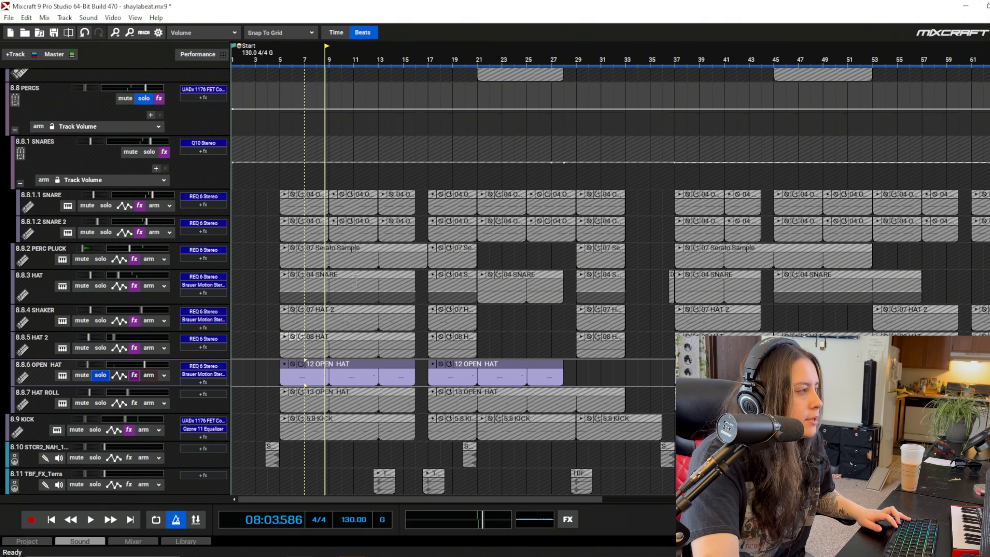
left_click(299, 183)
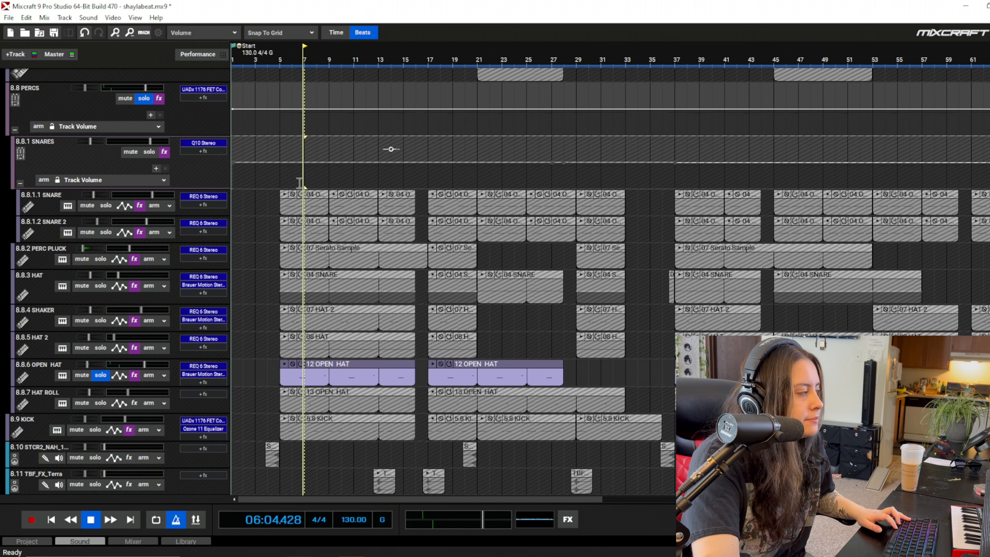
left_click(102, 374)
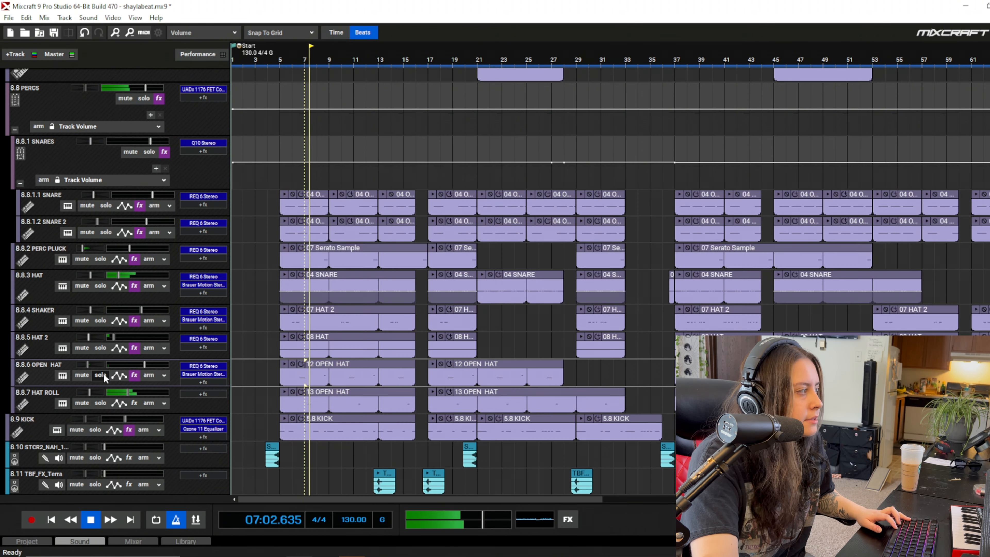
Step: Inspect the samples loaded in the OPEN HAT track's Omni Sampler and close the instrument windows
left_click(62, 375)
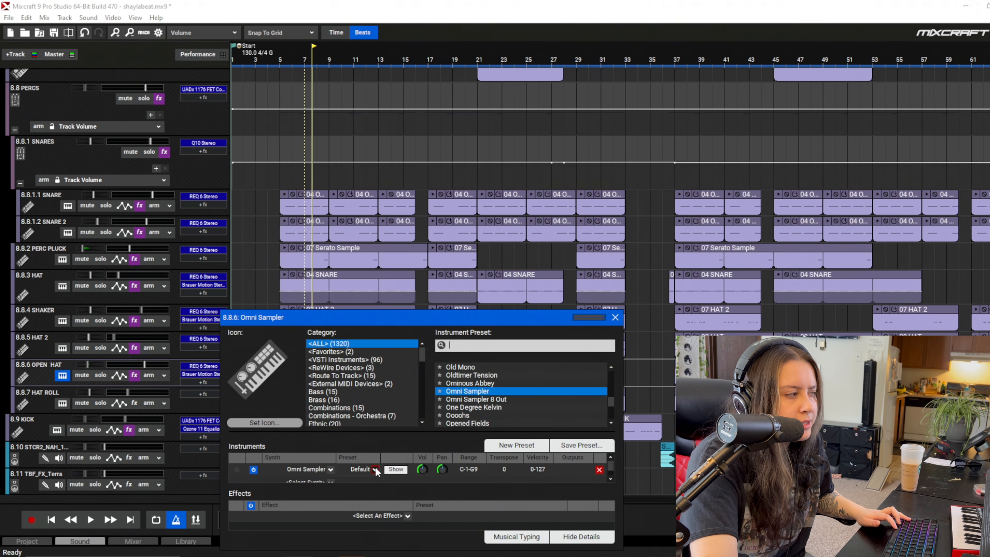
left_click(394, 469)
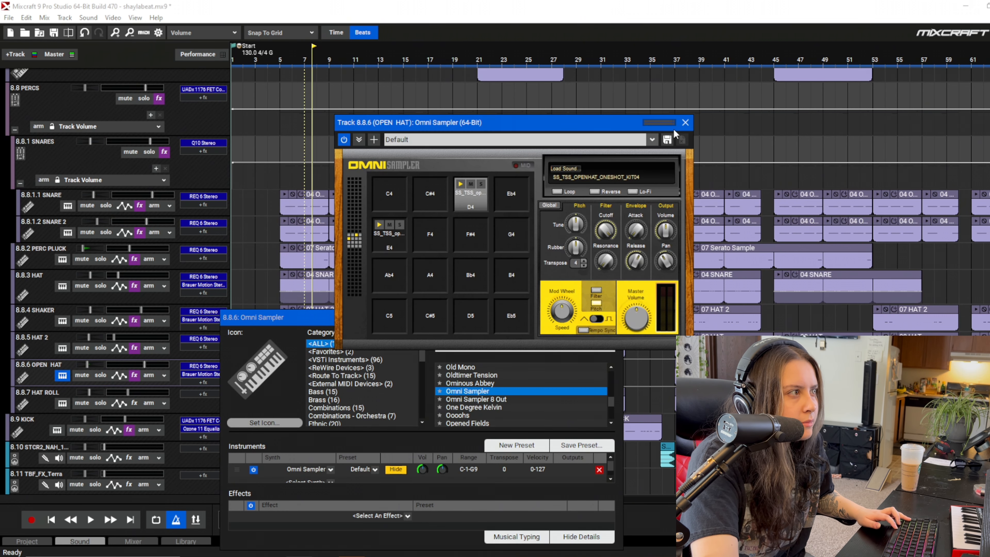
left_click(685, 123)
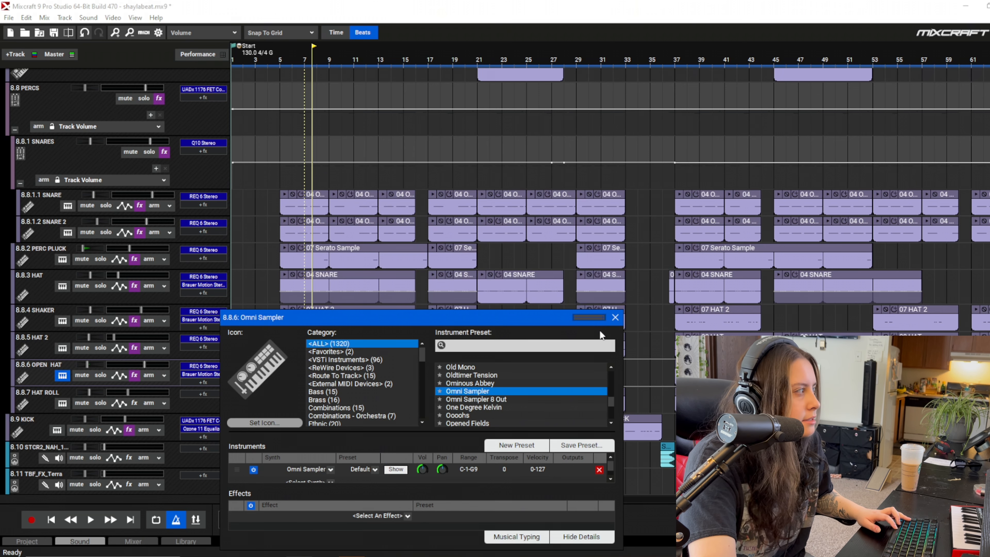
left_click(615, 317)
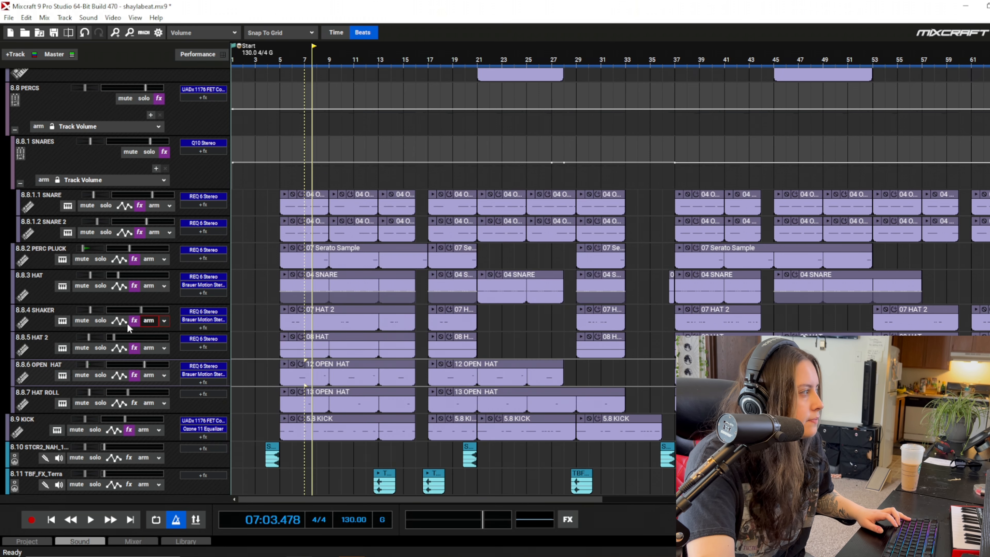
Step: Audition the SHAKER track in solo from bar 5
left_click(100, 320)
left_click(276, 290)
key("space")
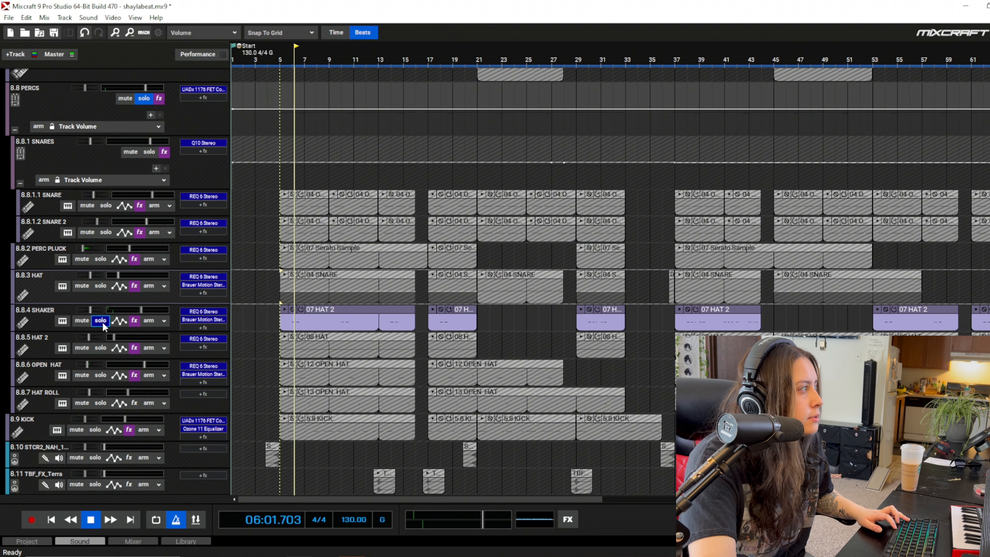
Step: Audition the whole PERCS submix in solo and end its solo
left_click(144, 98)
left_click(144, 99)
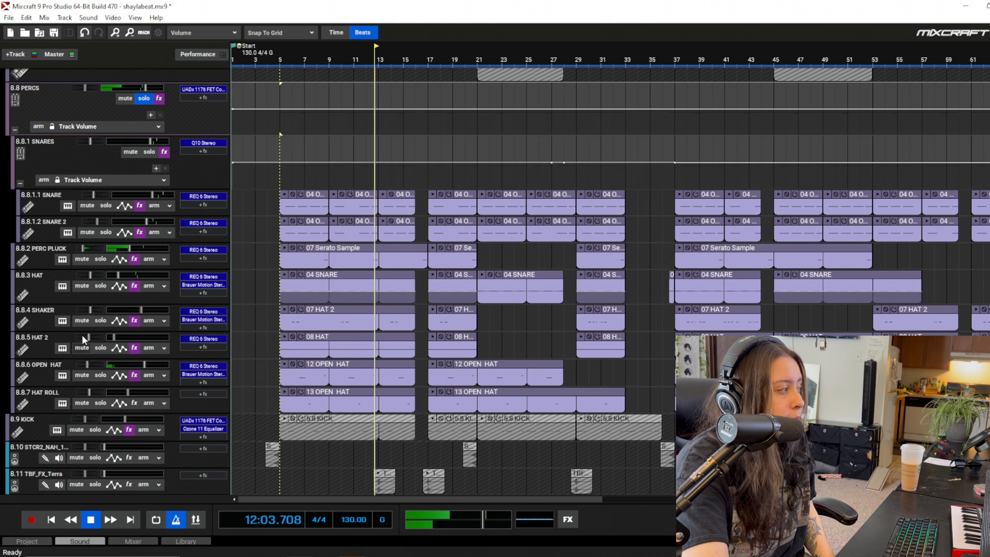
mouse_move(83, 340)
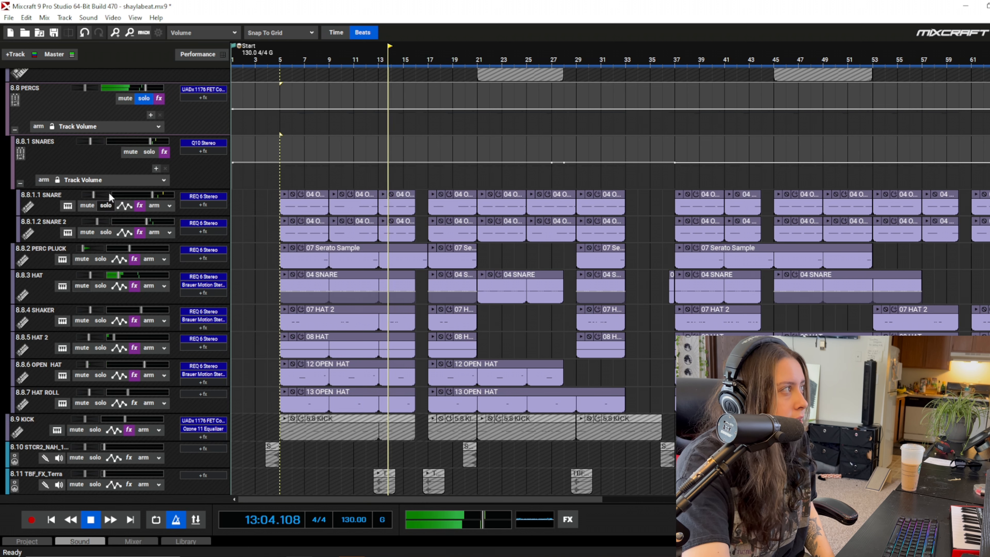
left_click(143, 98)
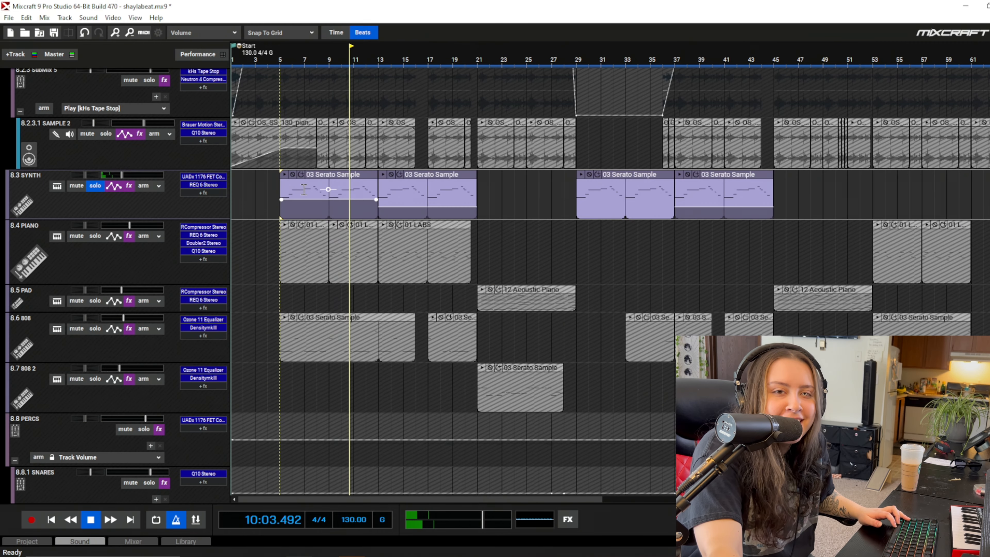
Step: Stop playback, end the SYNTH track's solo and audition the PIANO track in solo from bar 5
key("space")
left_click(91, 186)
left_click(93, 236)
left_click(277, 237)
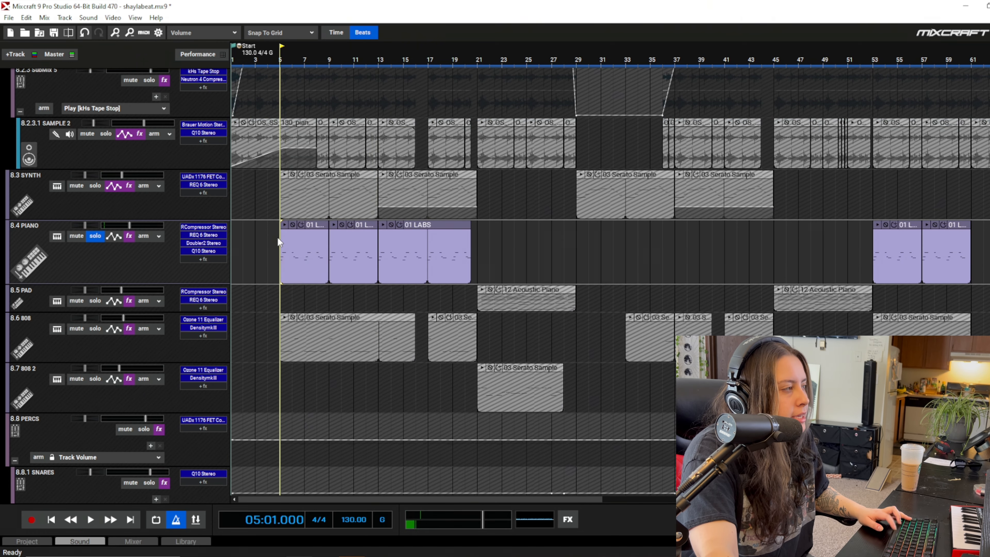
key("space")
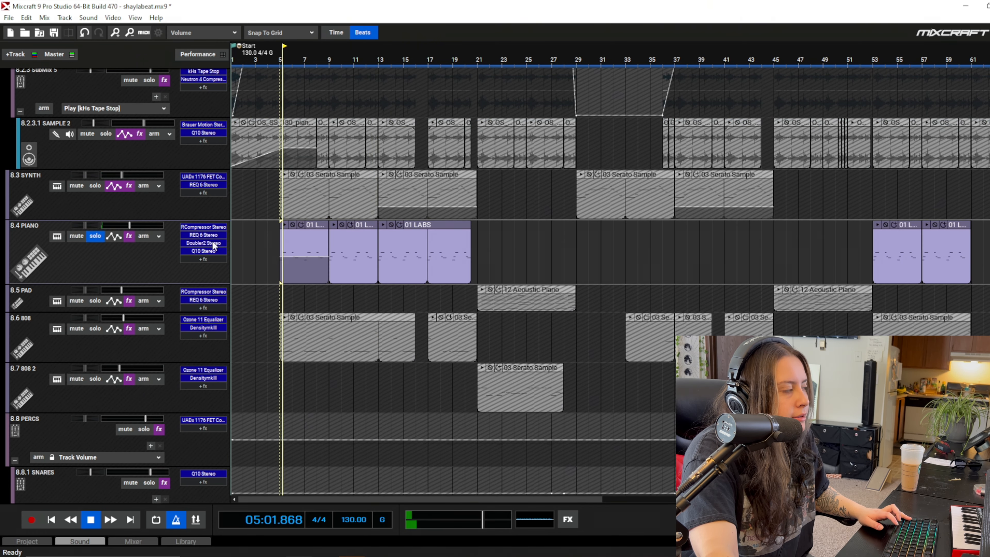
Step: Inspect the PIANO track's ReCONSTRUCT instrument while it plays and close the plugin window
double_click(171, 266)
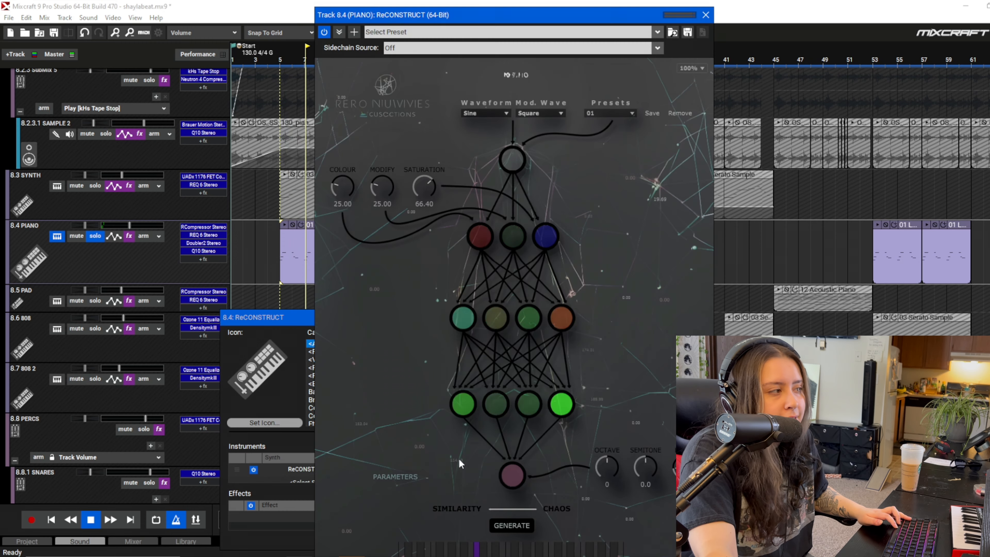
left_click_drag(511, 19, 499, 5)
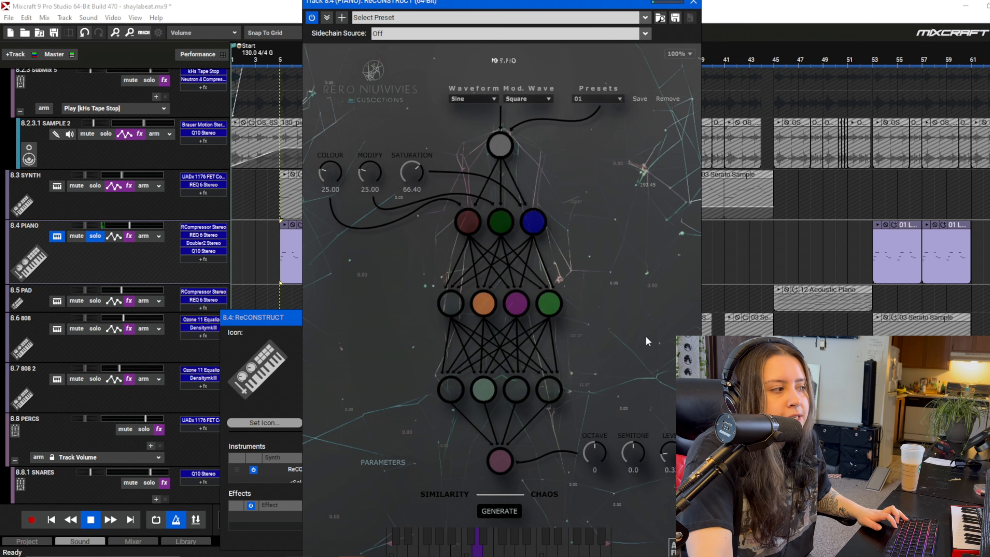
left_click(693, 4)
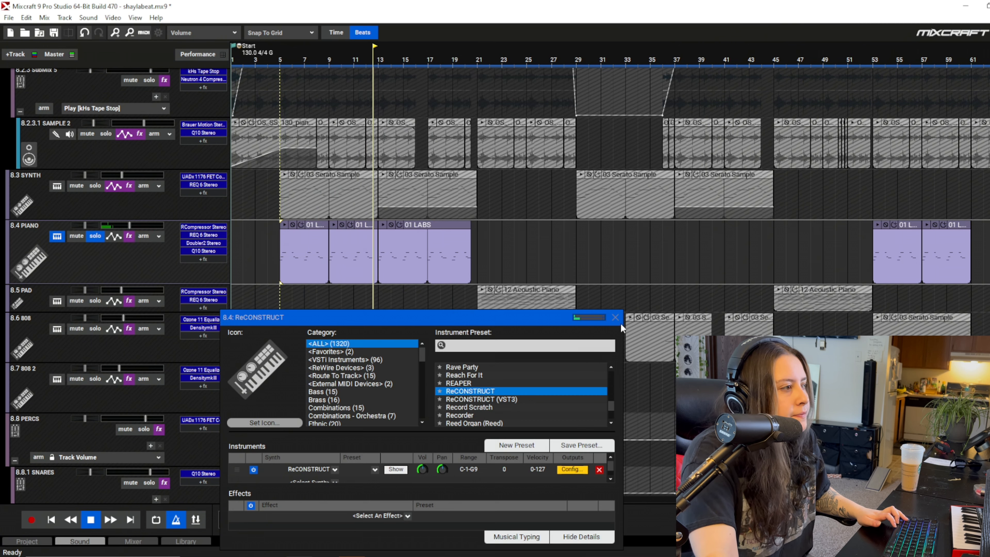
Step: Close the PIANO track's instrument window and examine the notes of its first LABS clip in the piano roll
left_click(615, 318)
double_click(311, 227)
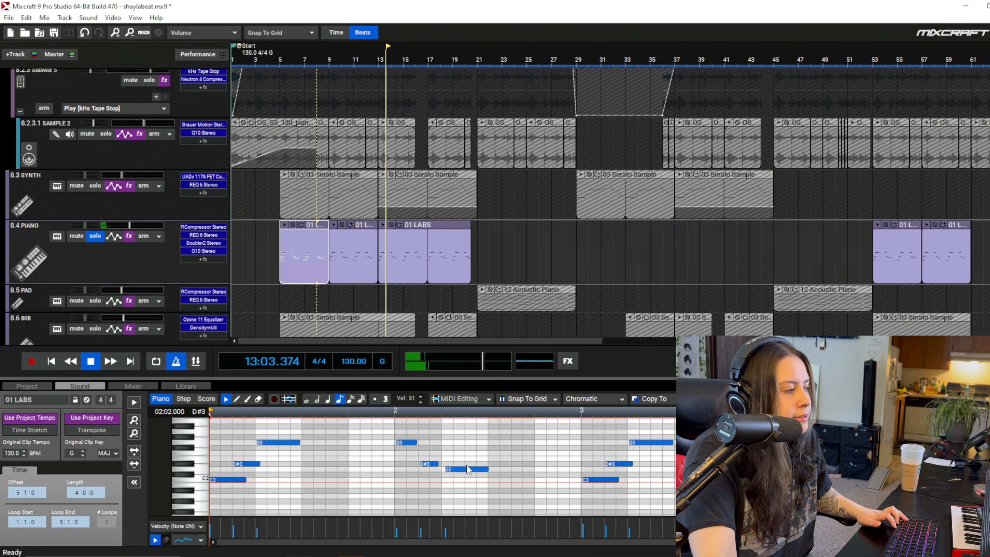
scroll(468, 468, "down", 1)
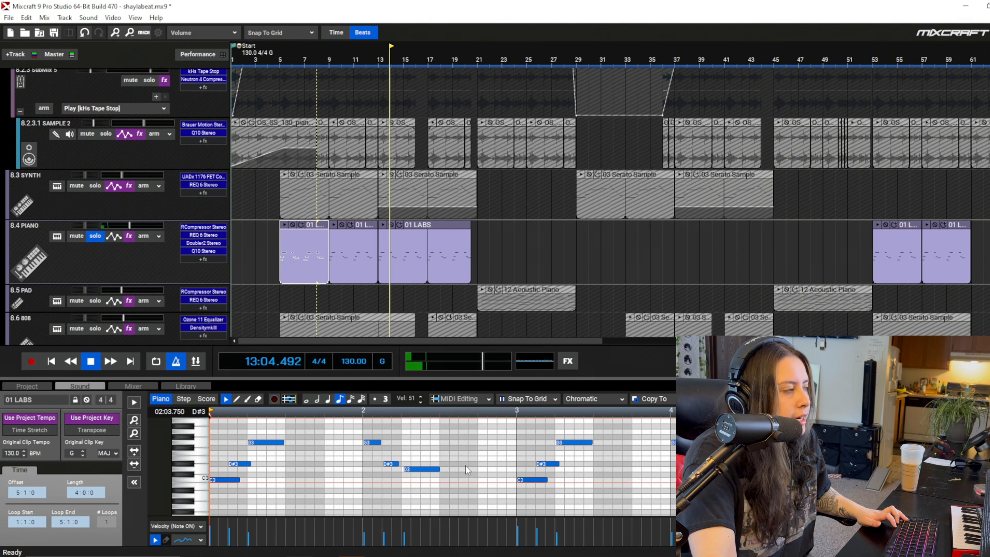
Step: Replay the full mix from bar 5 without the PIANO solo and close the clip editor
left_click(95, 236)
key("space")
key("space")
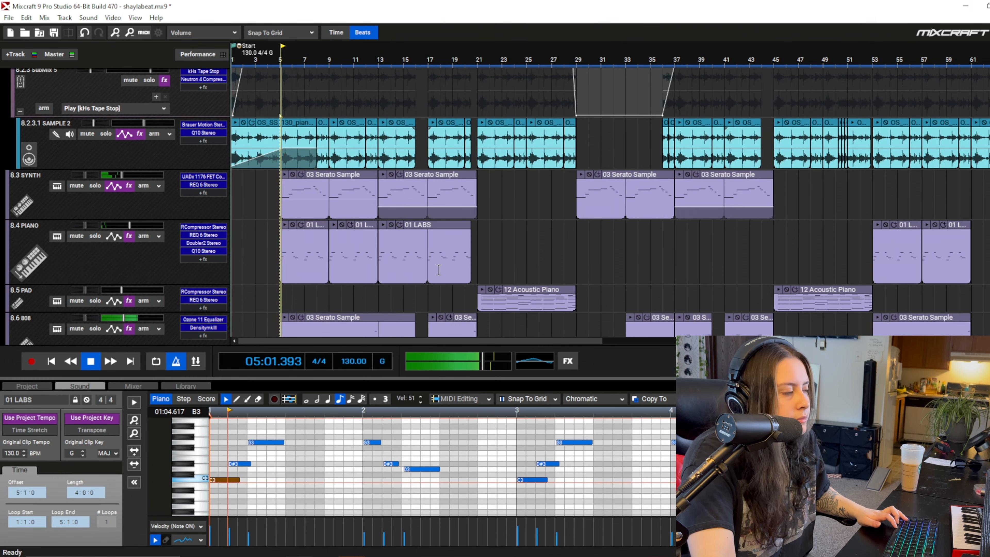
left_click(80, 386)
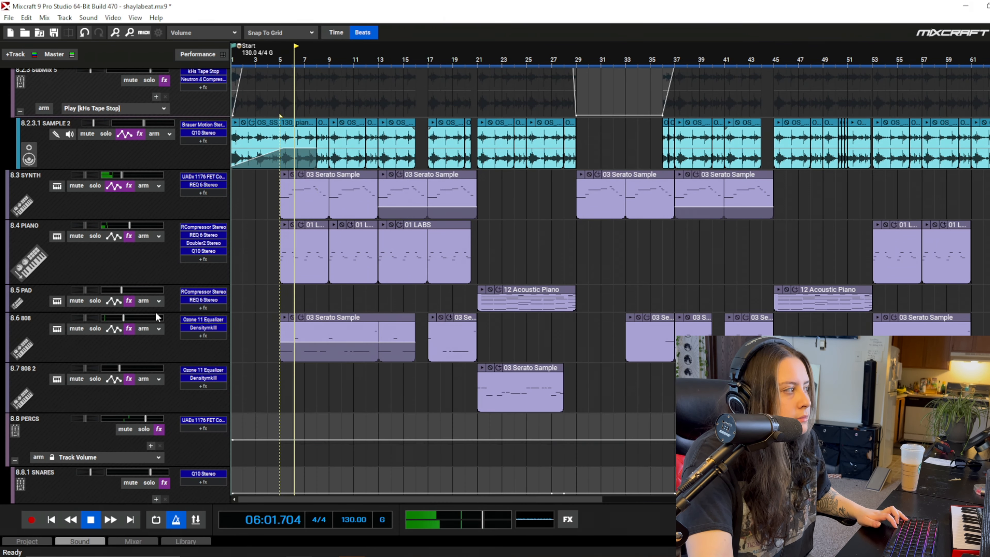
Step: Audition the 808 2 track in solo from bar 21 and check its Serato Sample instrument, ending the solo
left_click(95, 379)
scroll(98, 378, "down", 1)
left_click(57, 335)
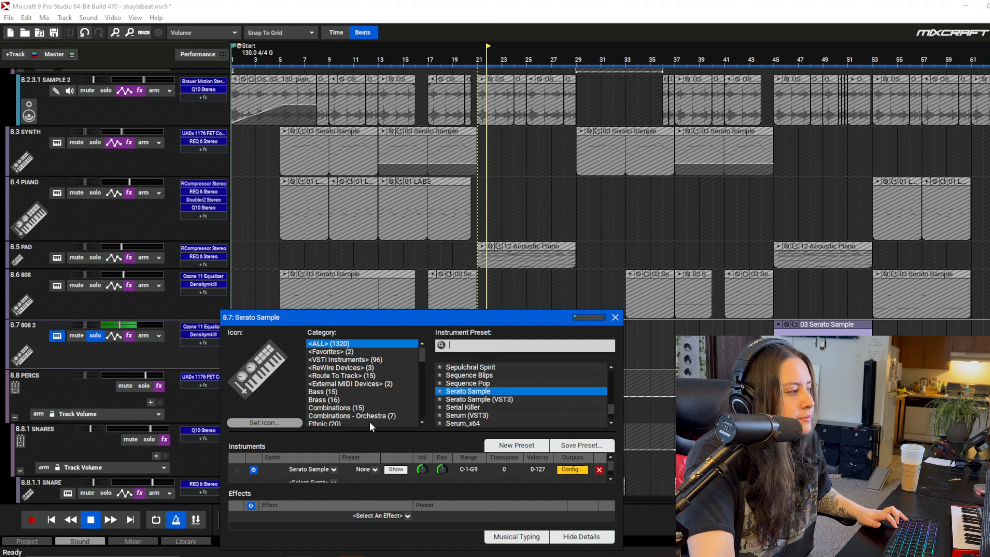
left_click(615, 318)
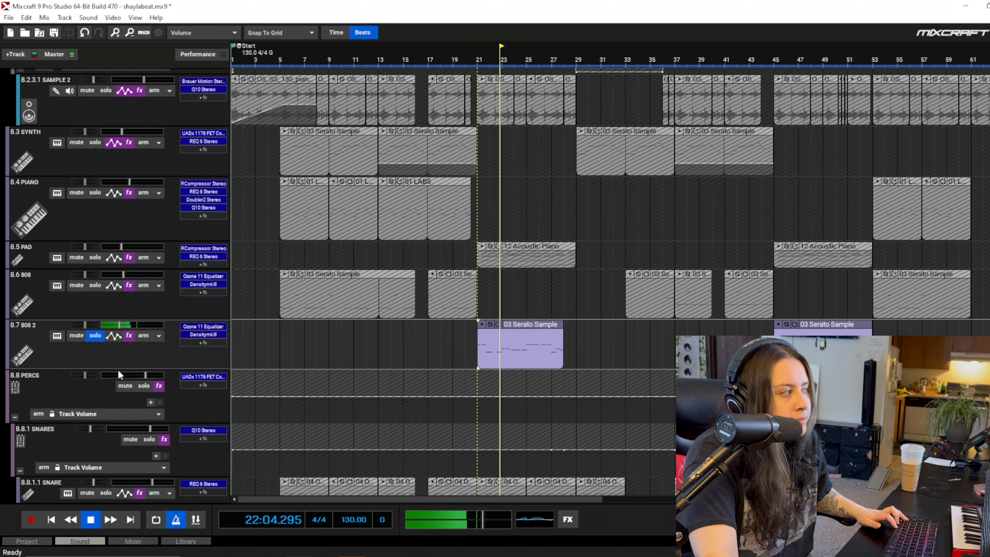
left_click(93, 340)
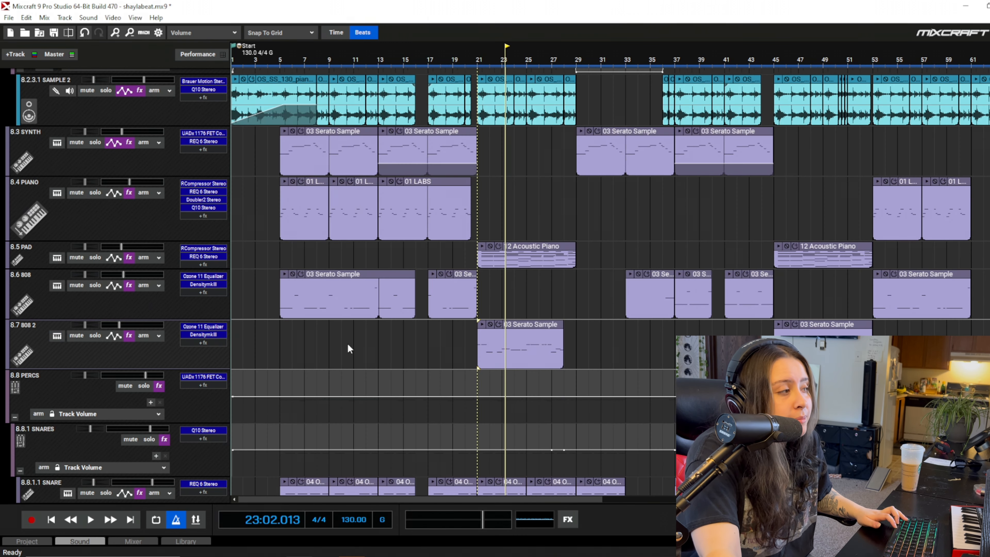
Step: Play the full mix from bar 19 into the 808 2 section and stop playback
left_click(456, 345)
key("space")
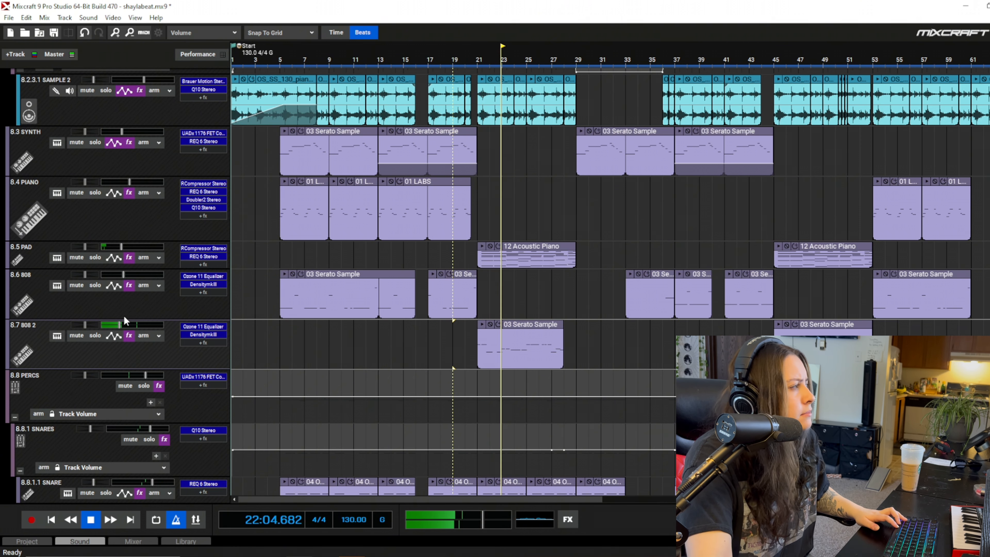
key("space")
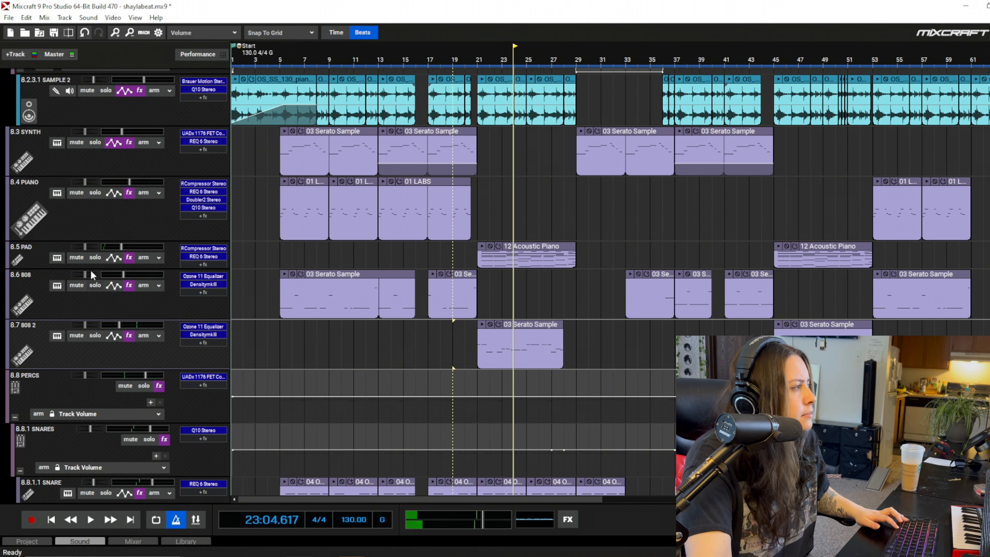
Step: Audition the PAD track in solo from bar 21
left_click(95, 257)
left_click(477, 253)
key("space")
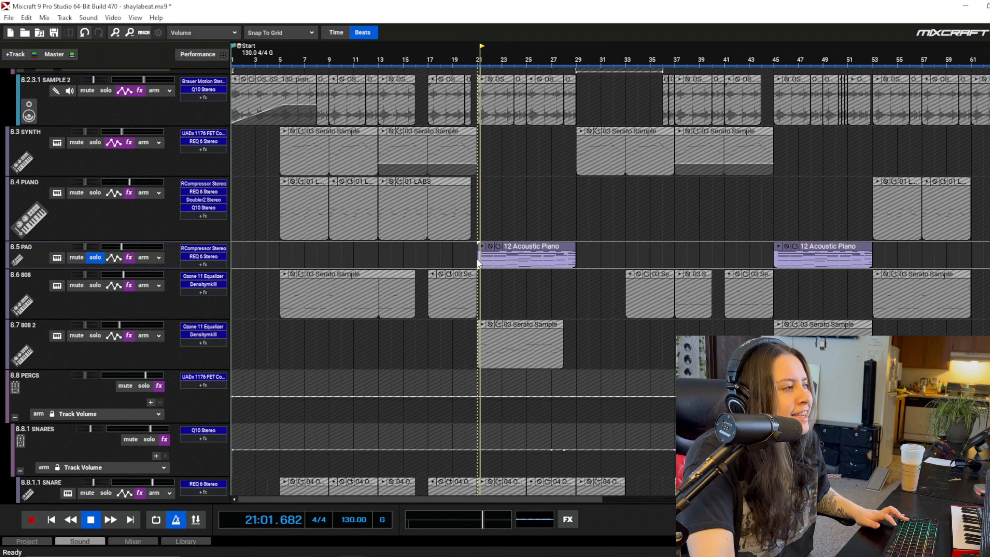
Step: Inspect the PAD track's DecentSampler instrument while it plays, close its windows and end the solo
left_click(57, 258)
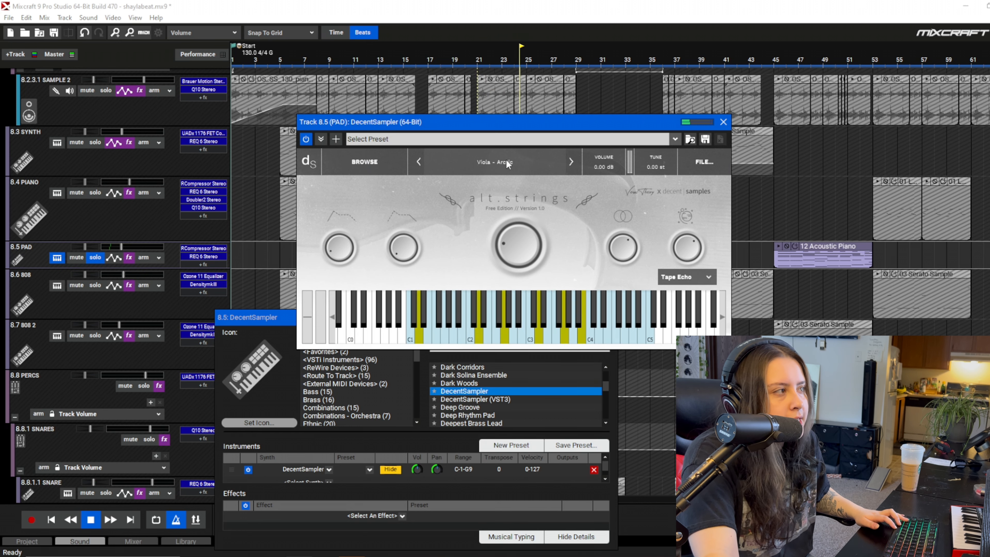
left_click(723, 123)
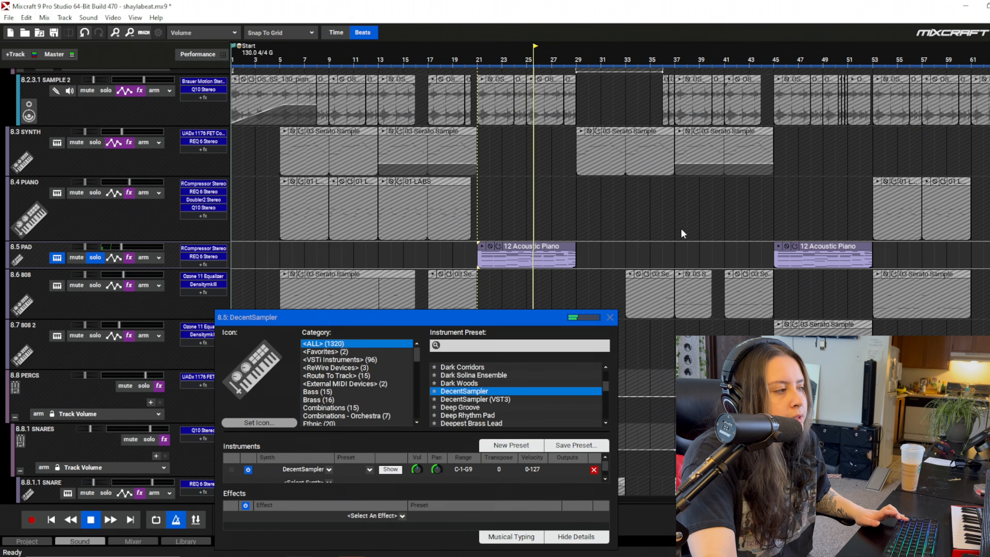
key("space")
left_click(610, 318)
left_click(97, 259)
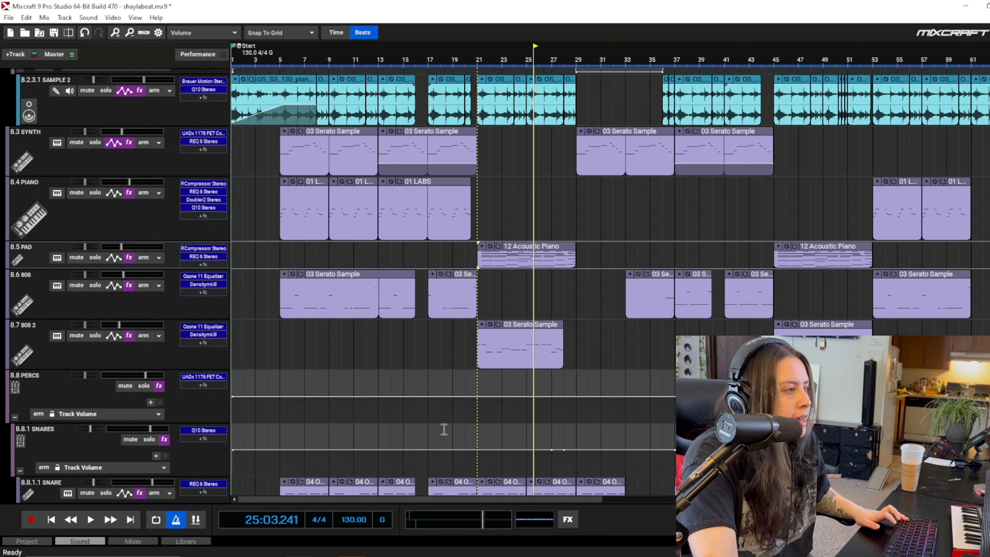
Step: Audition the TBF_FX_Terra track in solo from bar 16
scroll(399, 484, "down", 10)
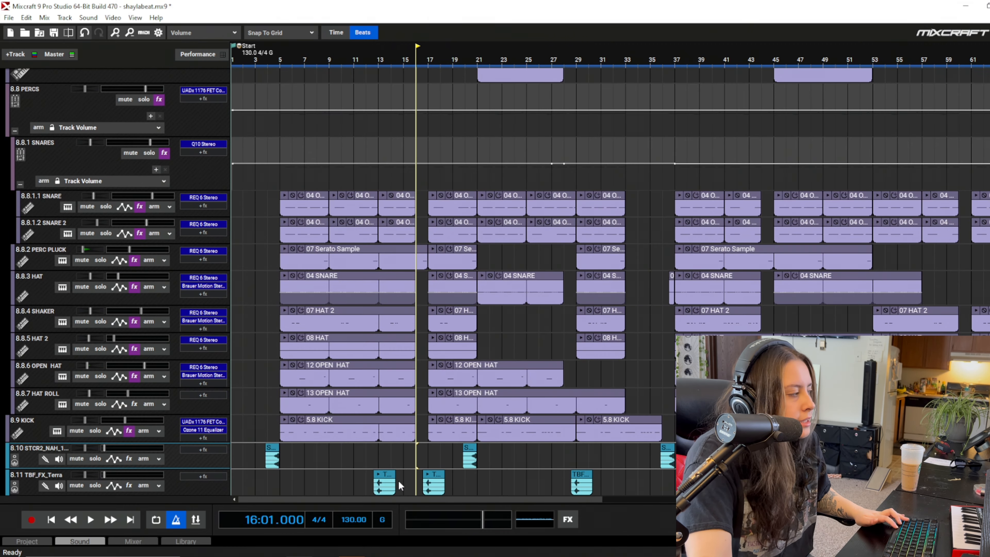
left_click(95, 486)
key("space")
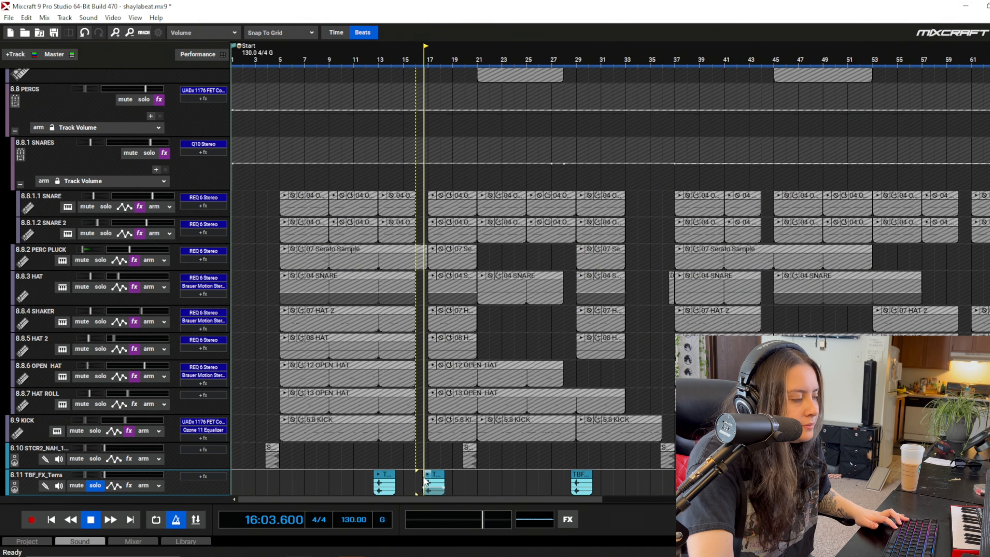
Step: Switch the solo to the STCR2_NAH track, audition it from bar 20 and end its solo
left_click(95, 486)
left_click(101, 459)
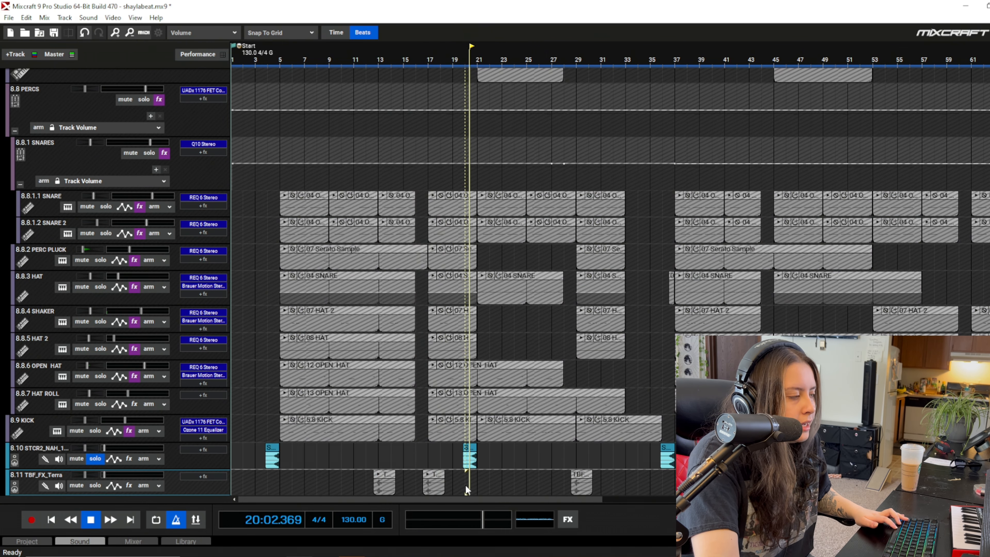
left_click(95, 459)
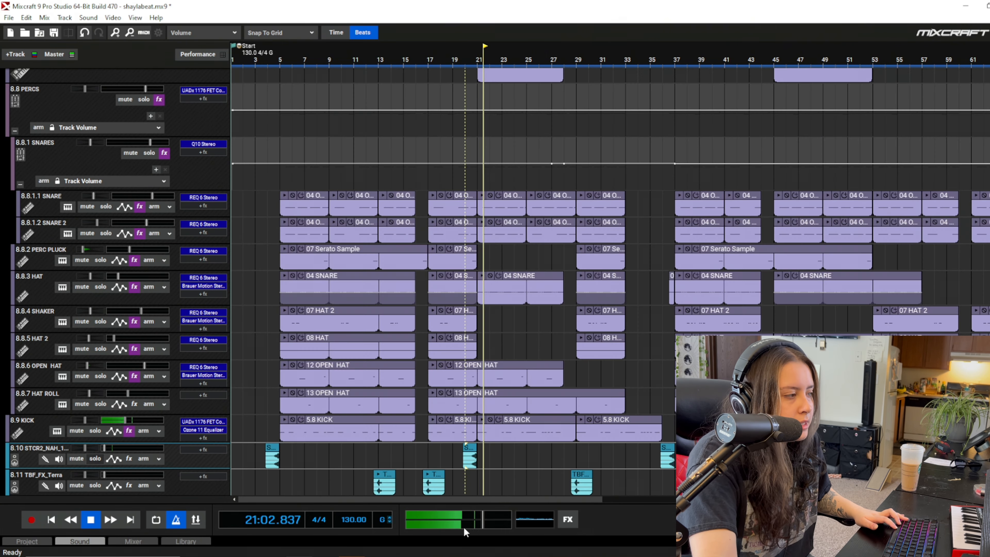
Step: Audition the TBF_FX_Terra track's second clip in solo again at bar 17 and end the solo
left_click(422, 467)
left_click(95, 486)
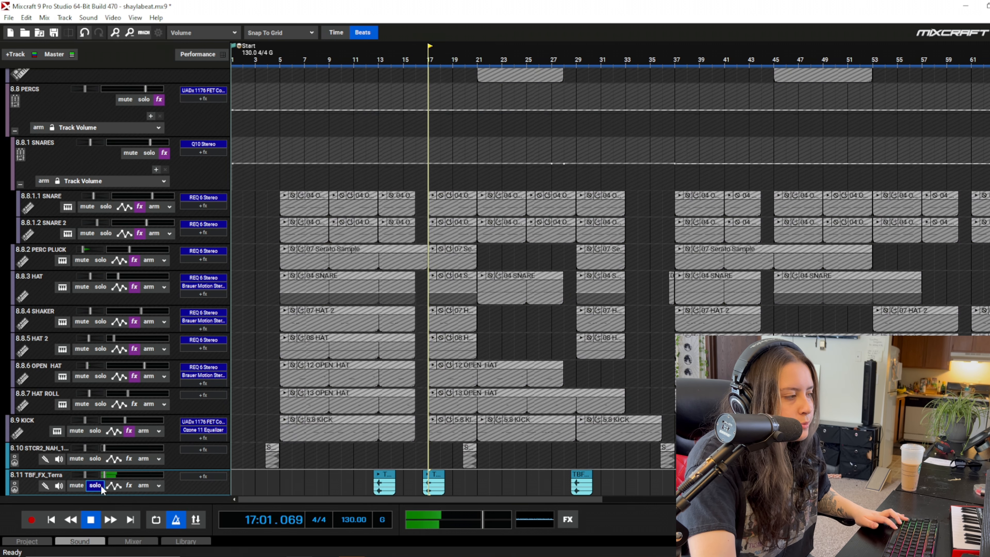
left_click(95, 486)
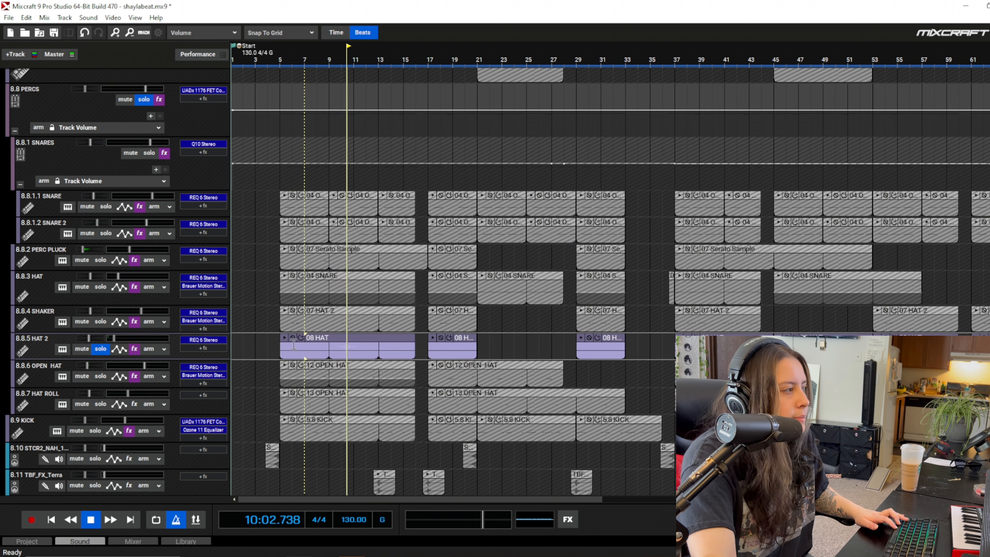
Step: Check the HAT 2 track's Serato Sample instrument while it plays in solo and close its window
left_click(62, 348)
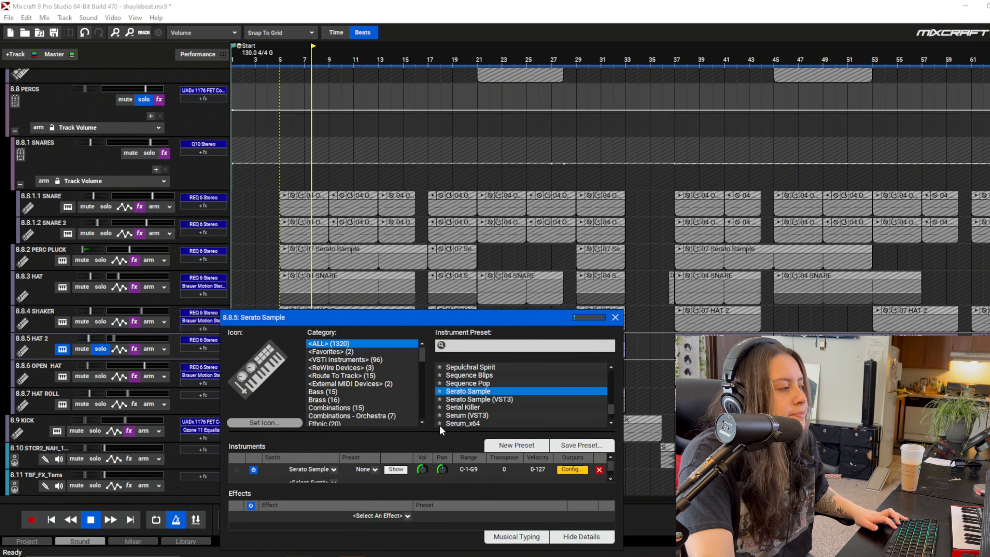
left_click(615, 317)
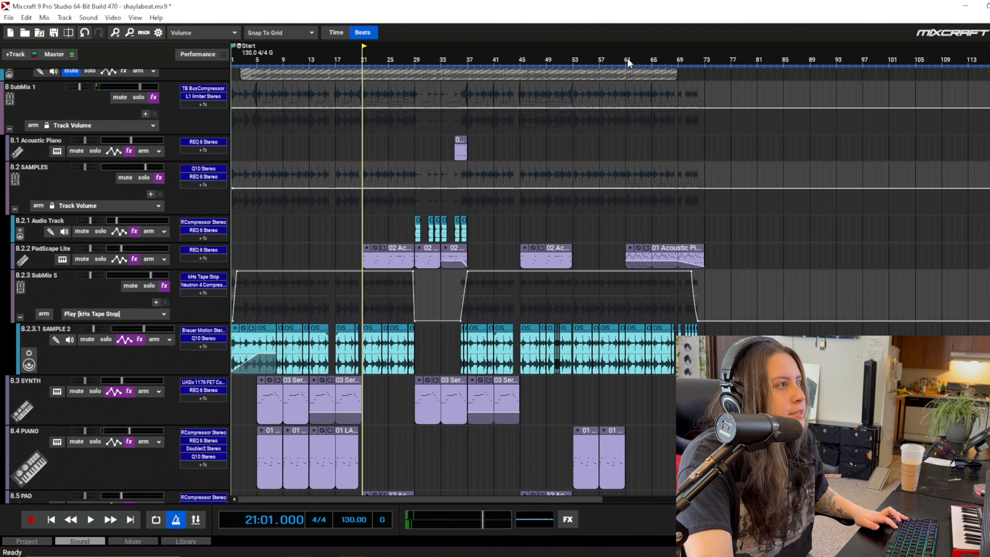
Step: Audition the PadScape Lite track in solo from bar 61 and inspect its PadScape Lite instrument, closing its windows
key("space")
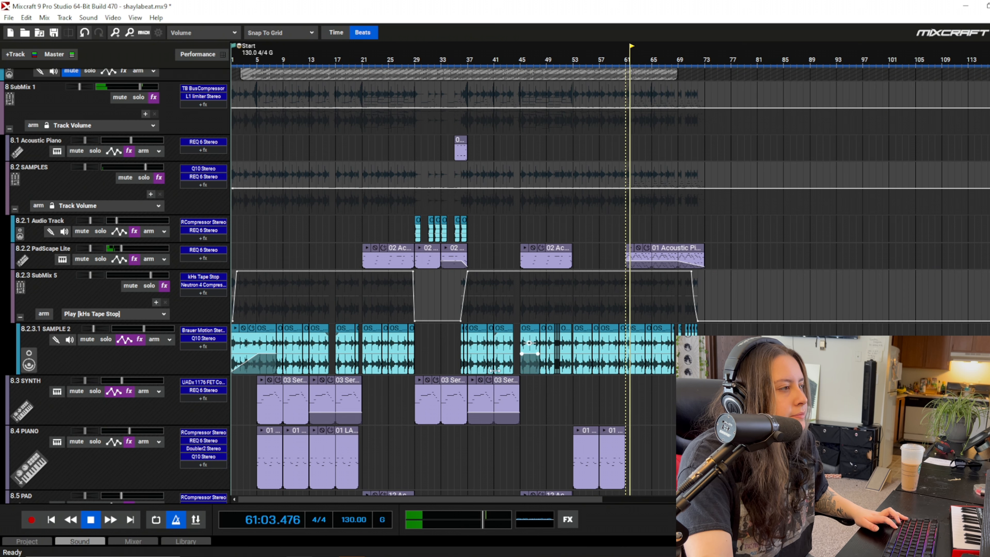
left_click(94, 259)
left_click(63, 259)
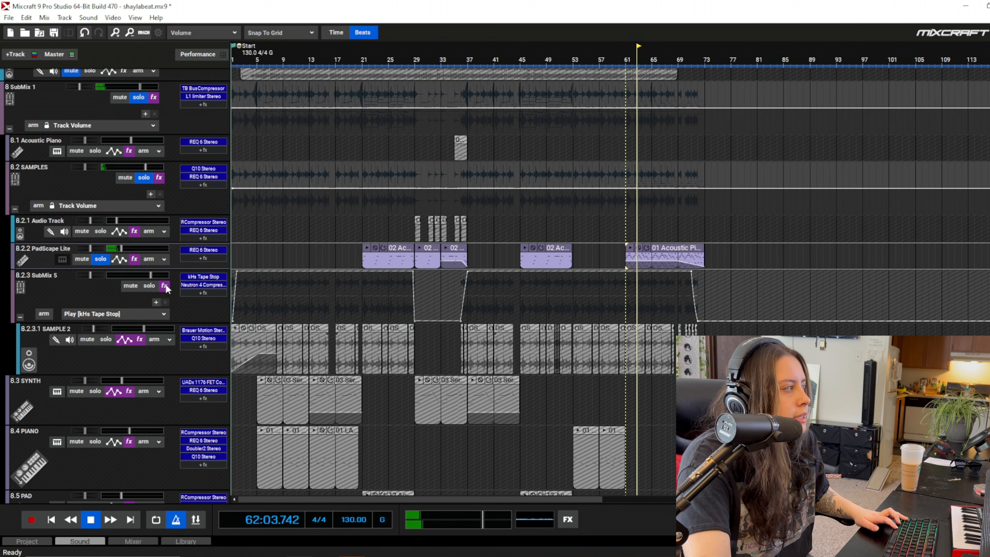
left_click(416, 385)
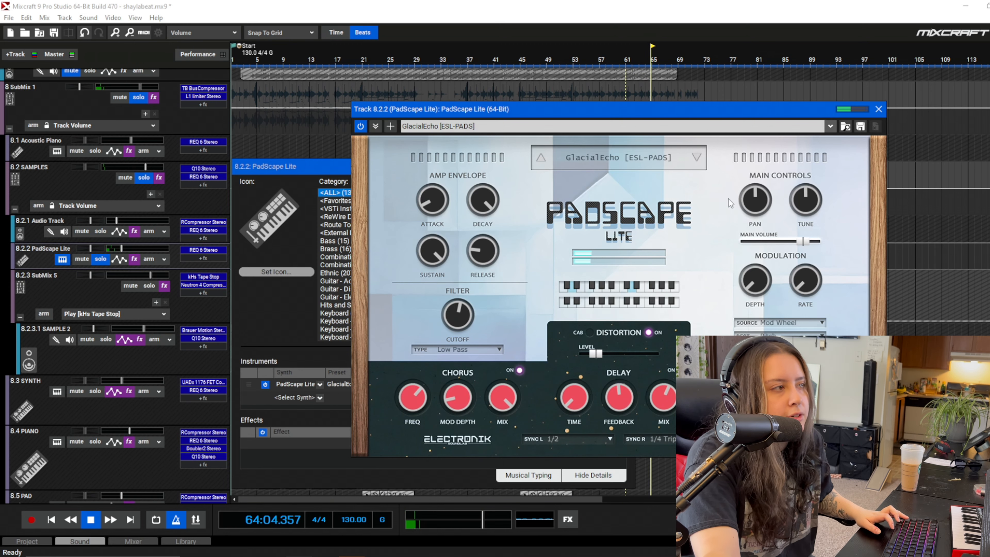
left_click(878, 110)
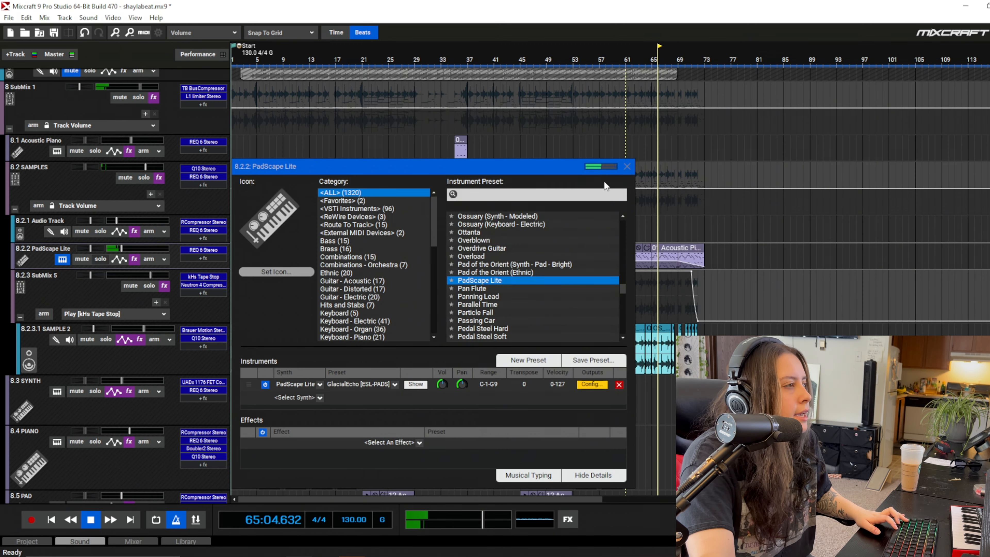
left_click(627, 166)
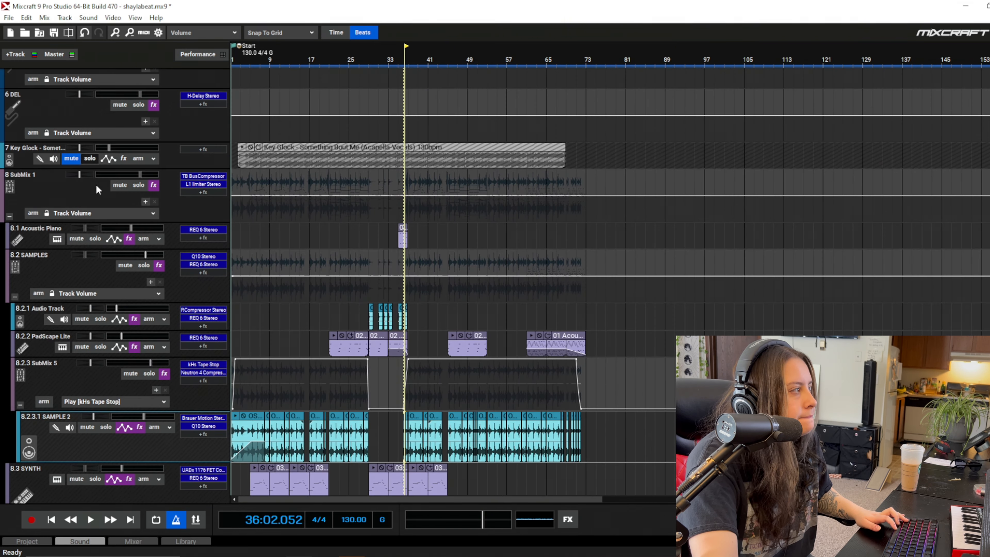
Step: Audition the Acoustic Piano track in solo from bar 35, stop playback and end its solo
left_click(95, 239)
left_click(400, 221)
scroll(630, 232, "up", 3)
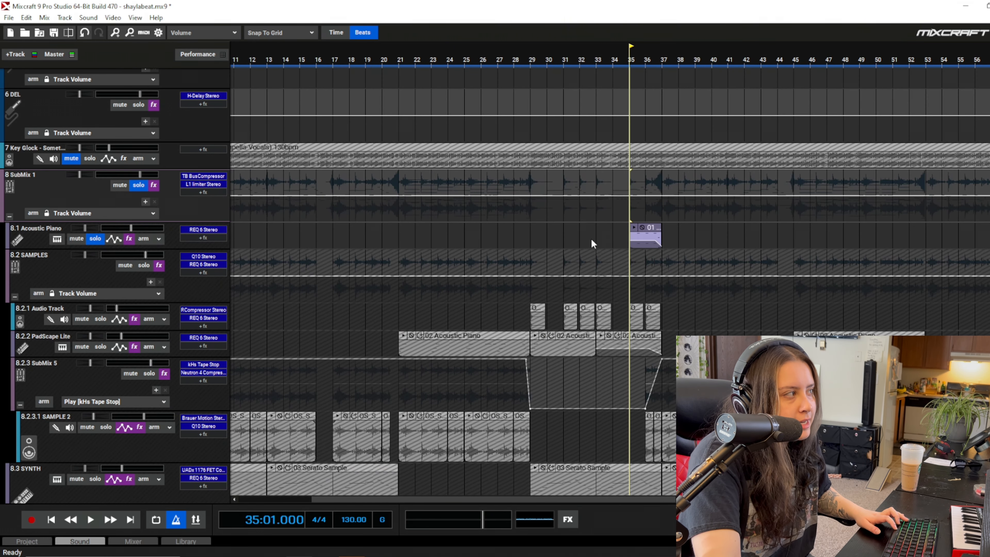
key("space")
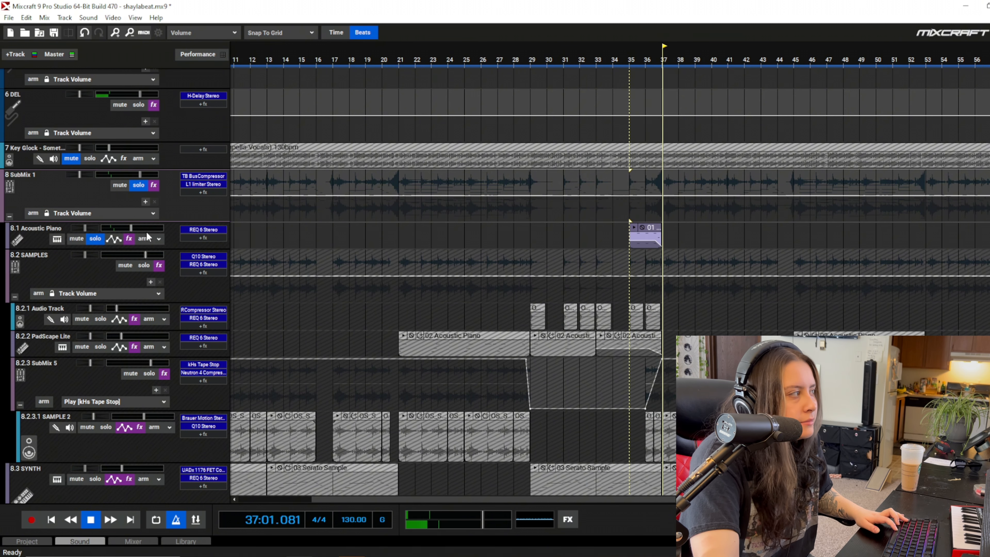
key("space")
left_click(95, 239)
Step: Play the full mix from bar 34 through the Acoustic Piano clip and stop playback
left_click(580, 233)
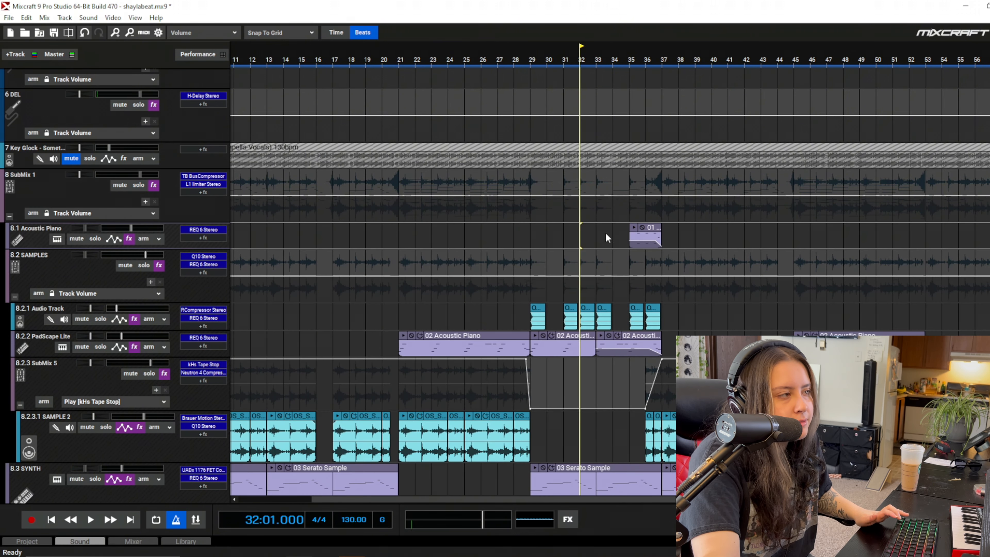
left_click(613, 233)
key("space")
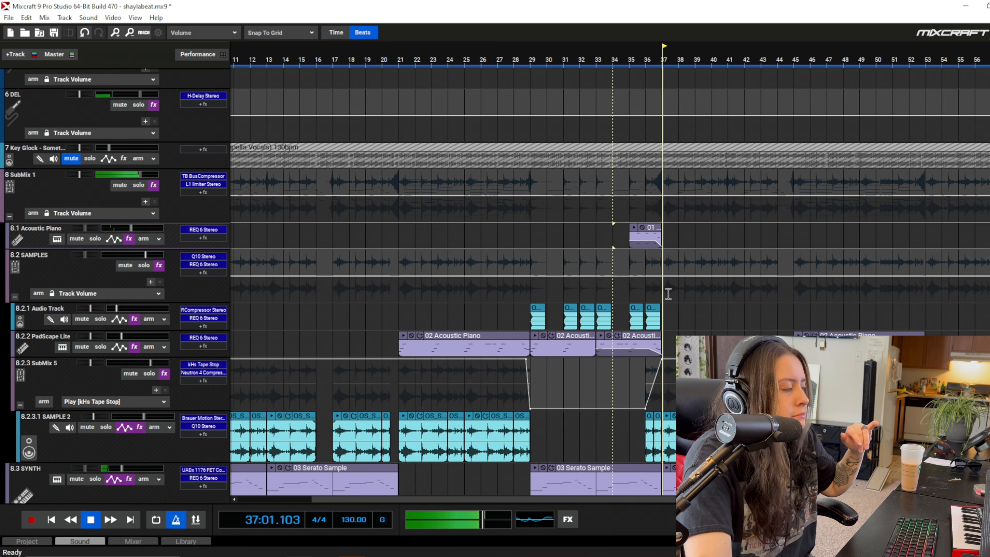
key("space")
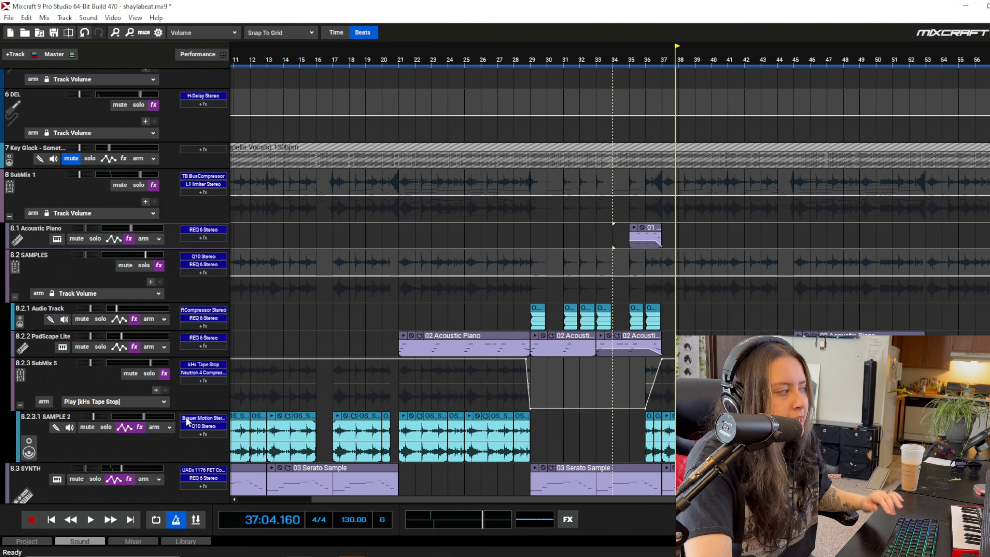
Step: Place the playhead at bar 36 on the SAMPLE 2 track and look over the 808 2 and drum tracks
left_click(647, 433)
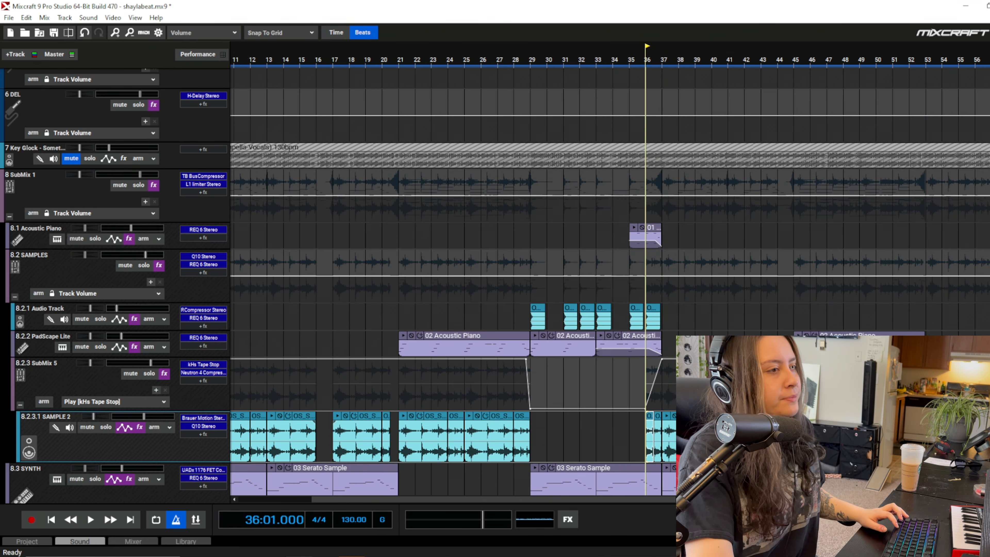
scroll(647, 405, "down", 1)
scroll(453, 285, "down", 10)
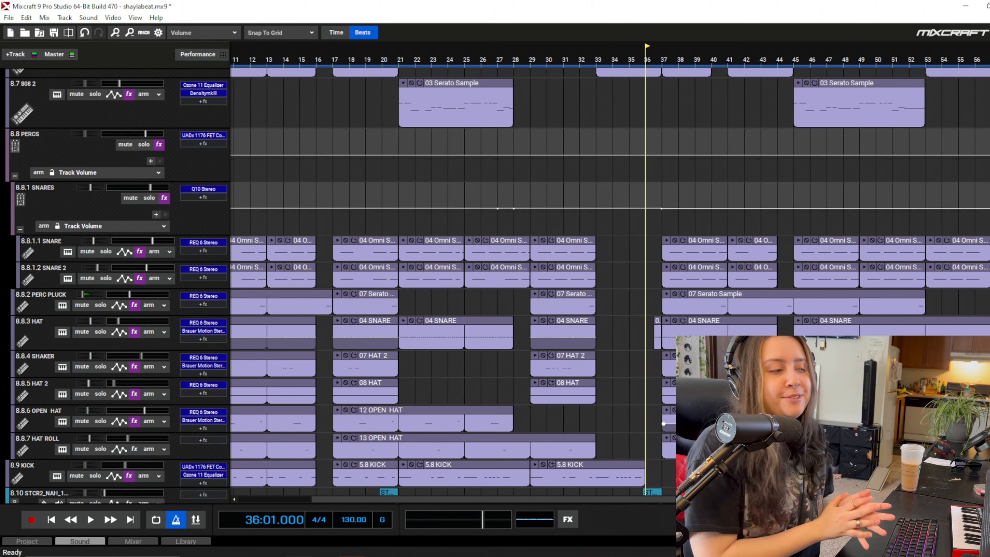